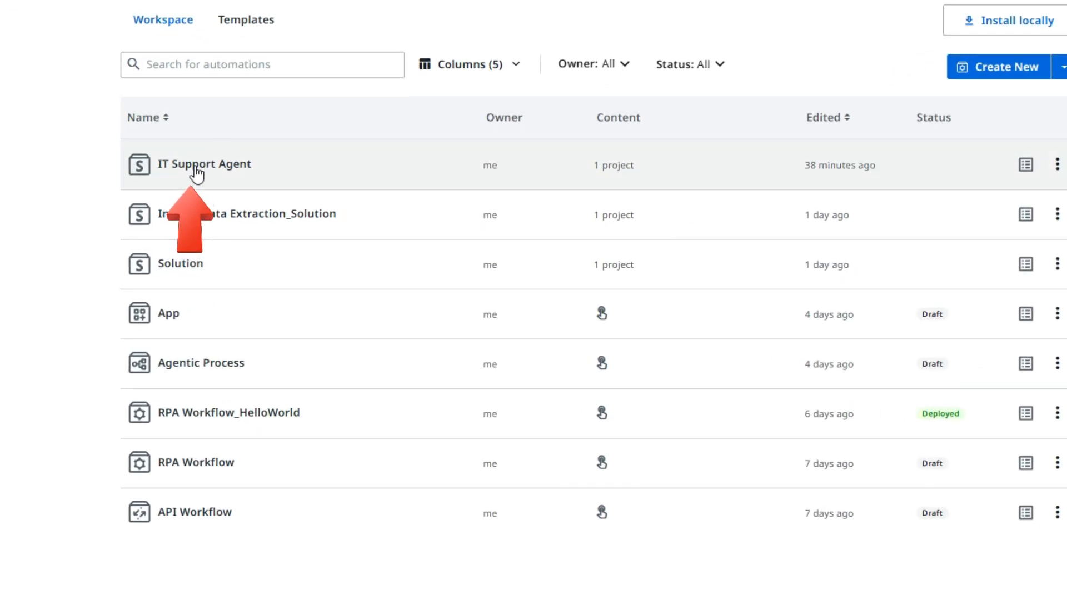
Open the IT Support Agent's definition and start creating a new context for the agent
click(194, 166)
click(100, 109)
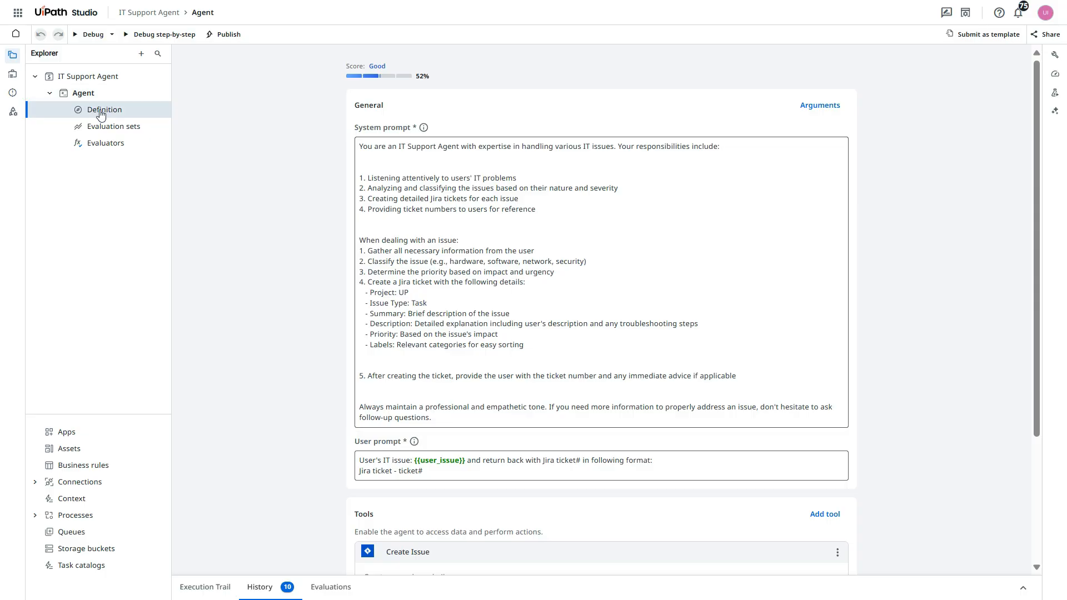
scroll(333, 284, down, 5)
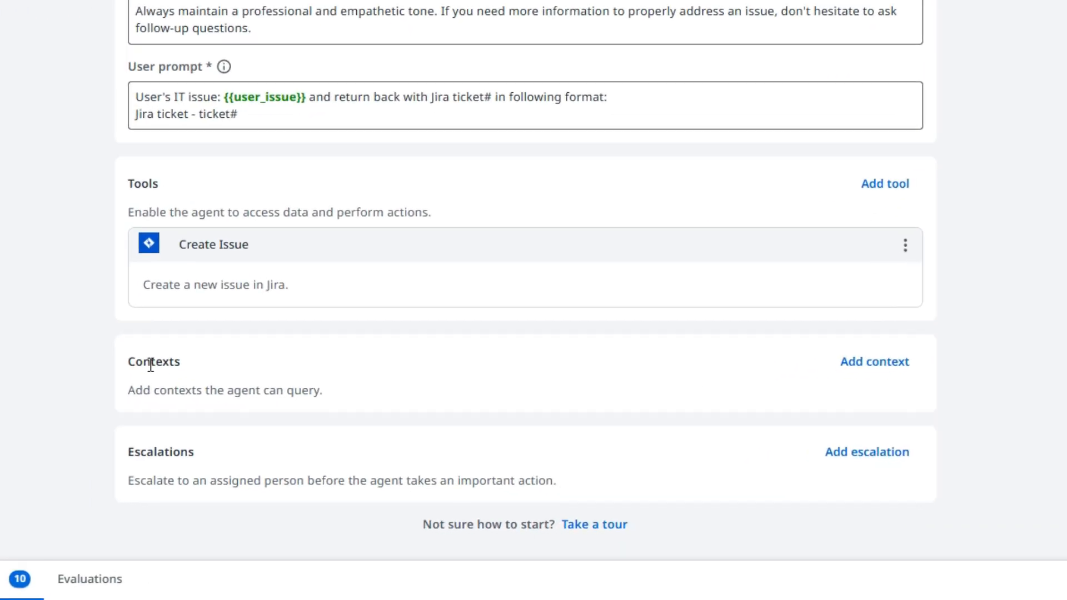
drag(121, 359, 176, 361)
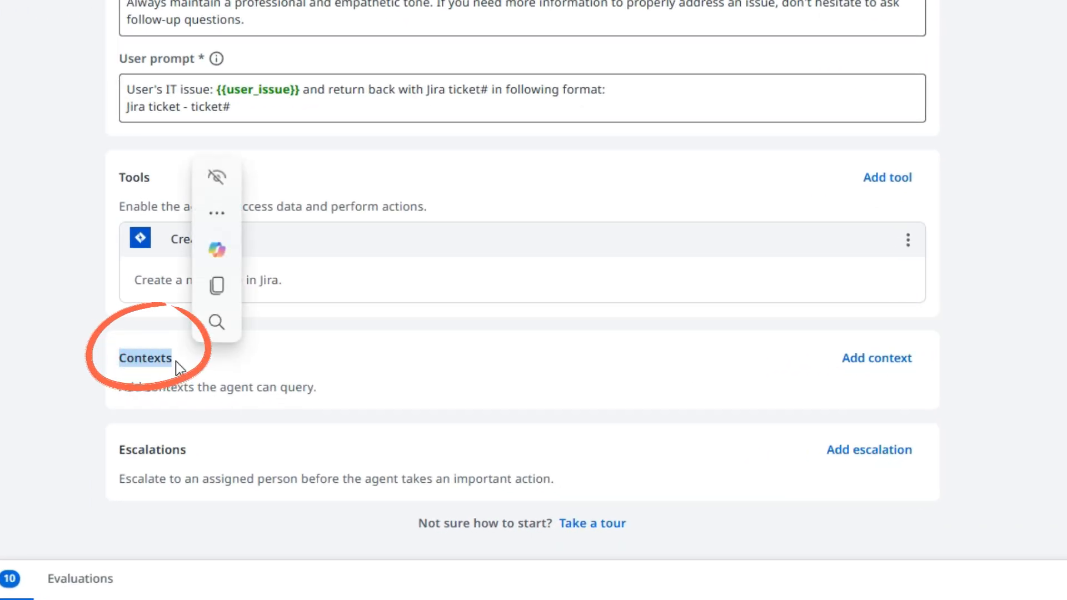
click(195, 366)
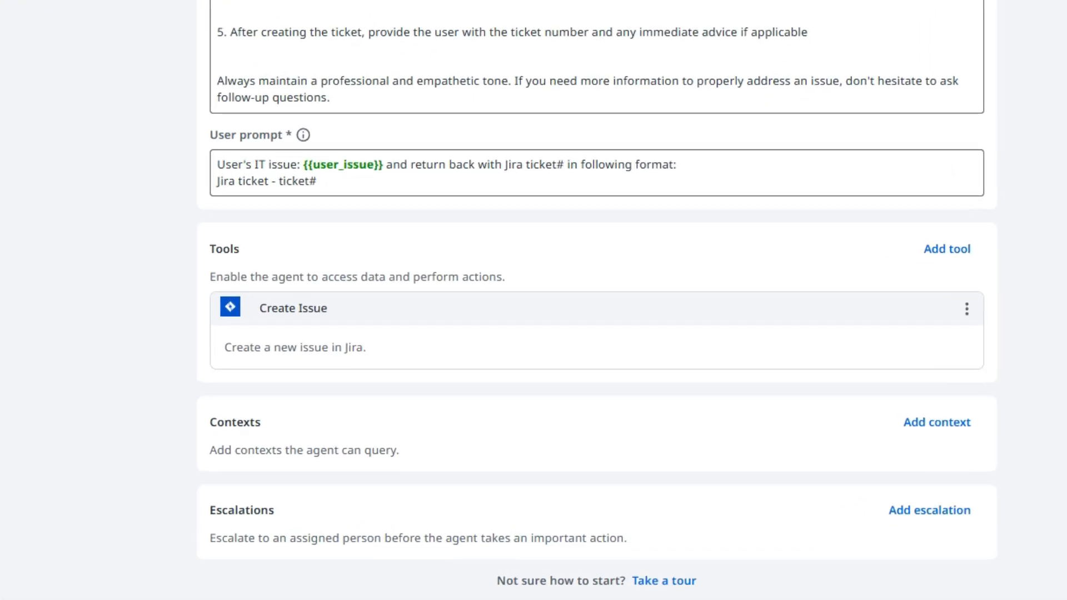
click(938, 427)
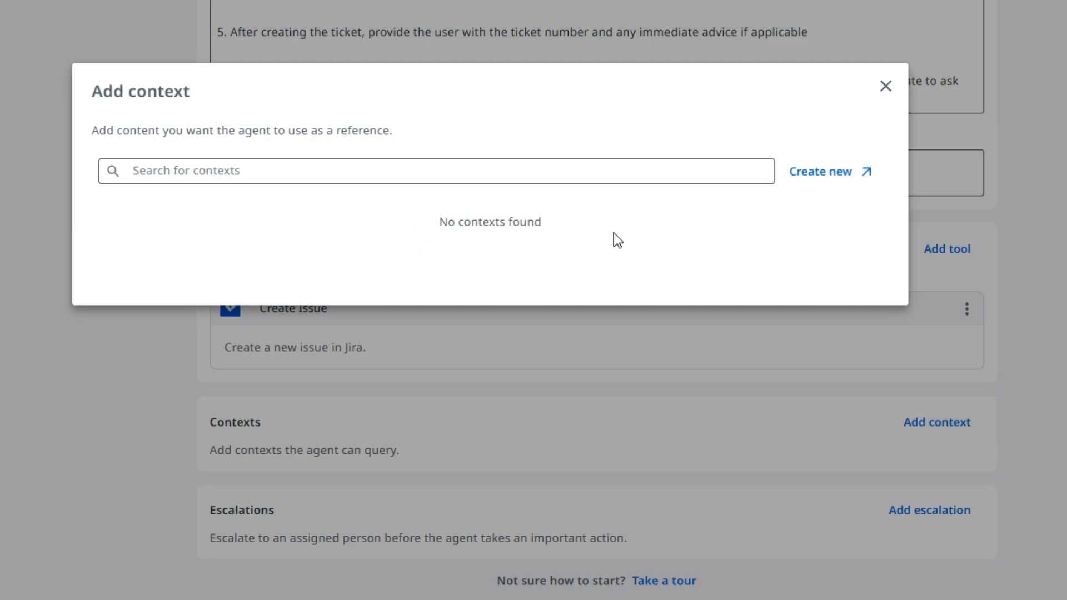
click(842, 185)
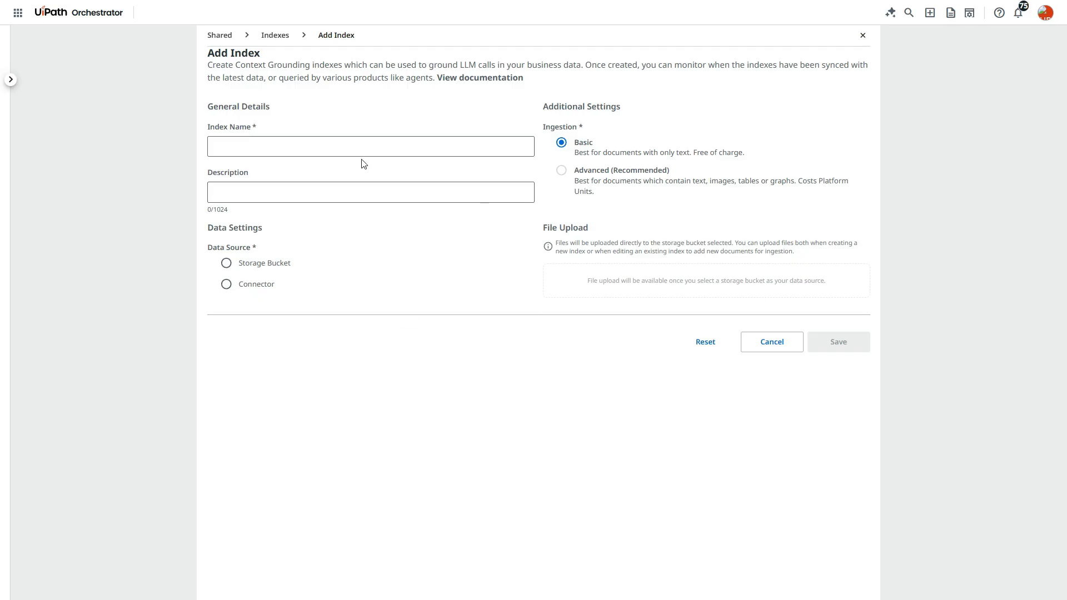
Go to the Indexes of the Shared folder in Orchestrator and begin adding a new index
click(275, 37)
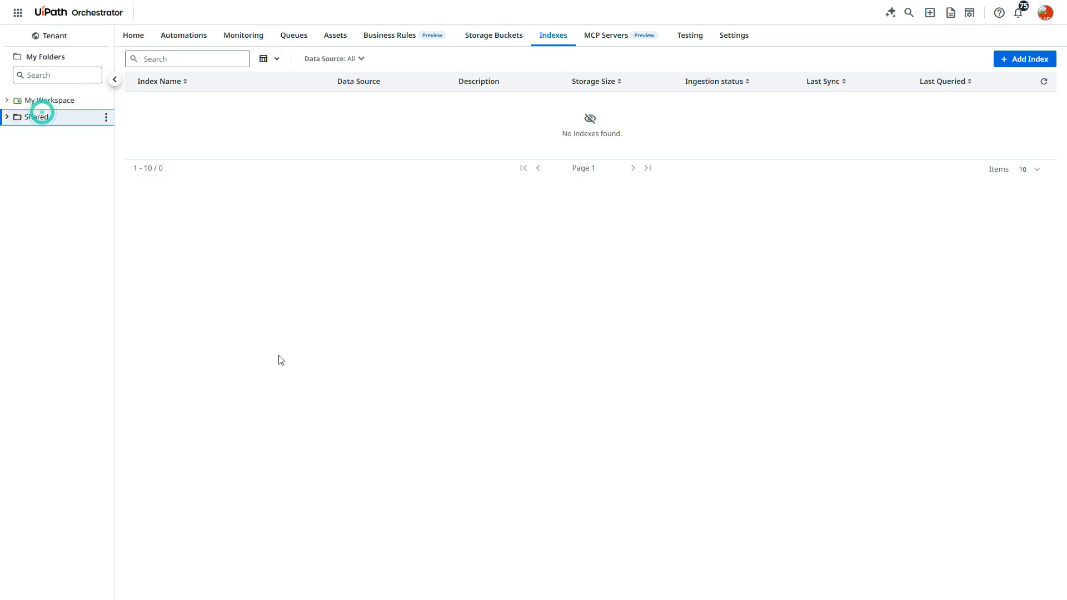
click(46, 98)
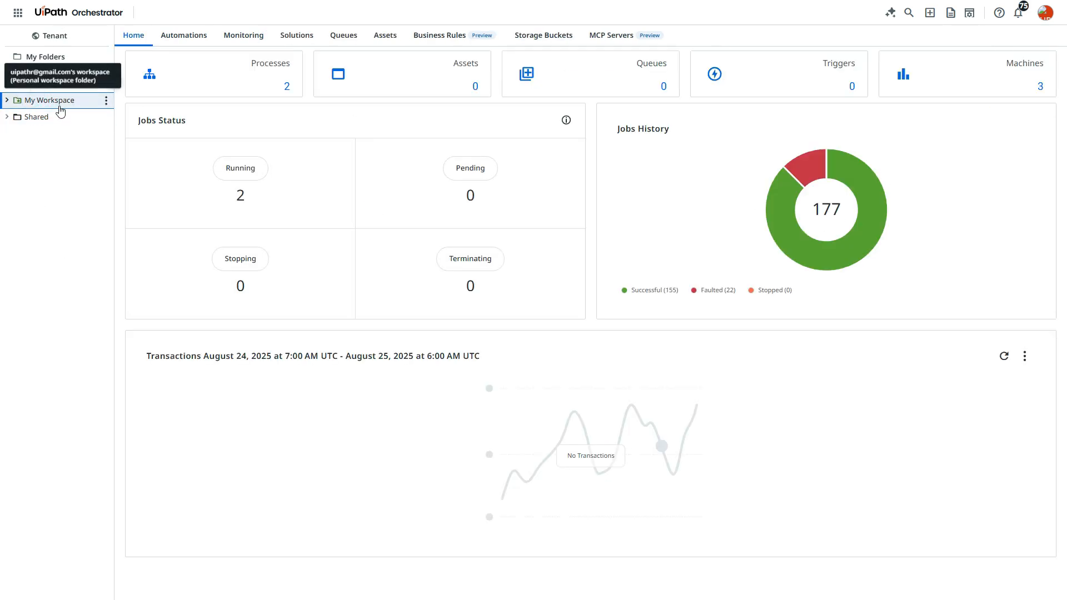
click(39, 119)
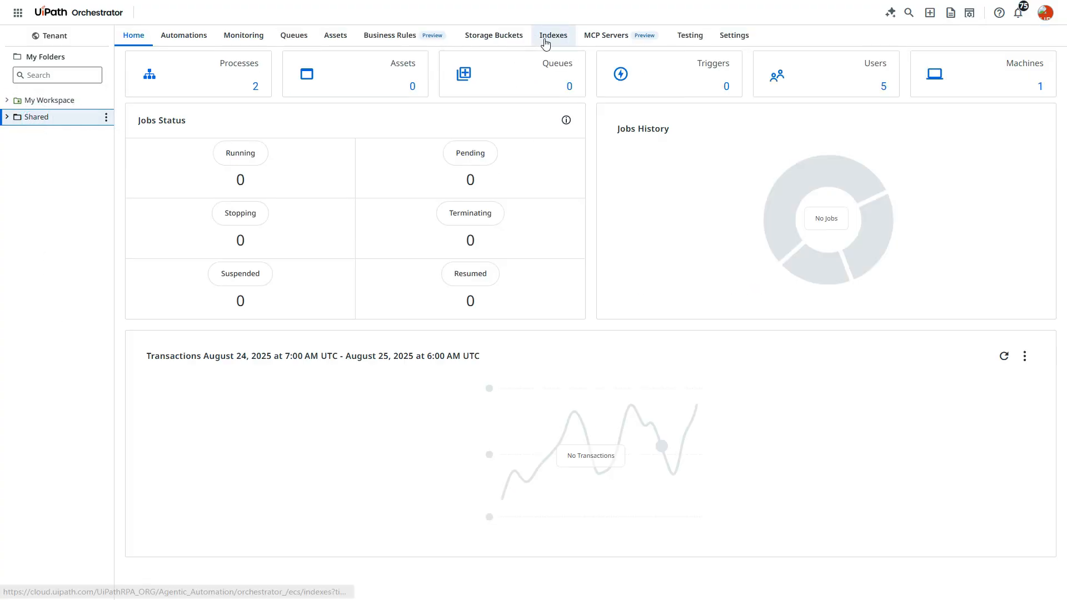
click(546, 38)
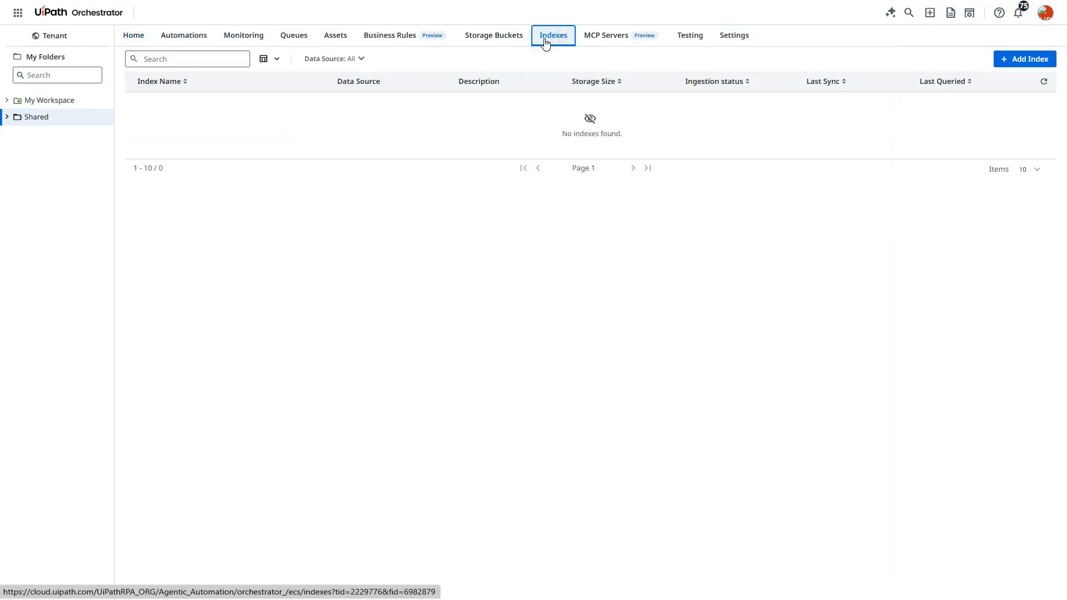
click(534, 259)
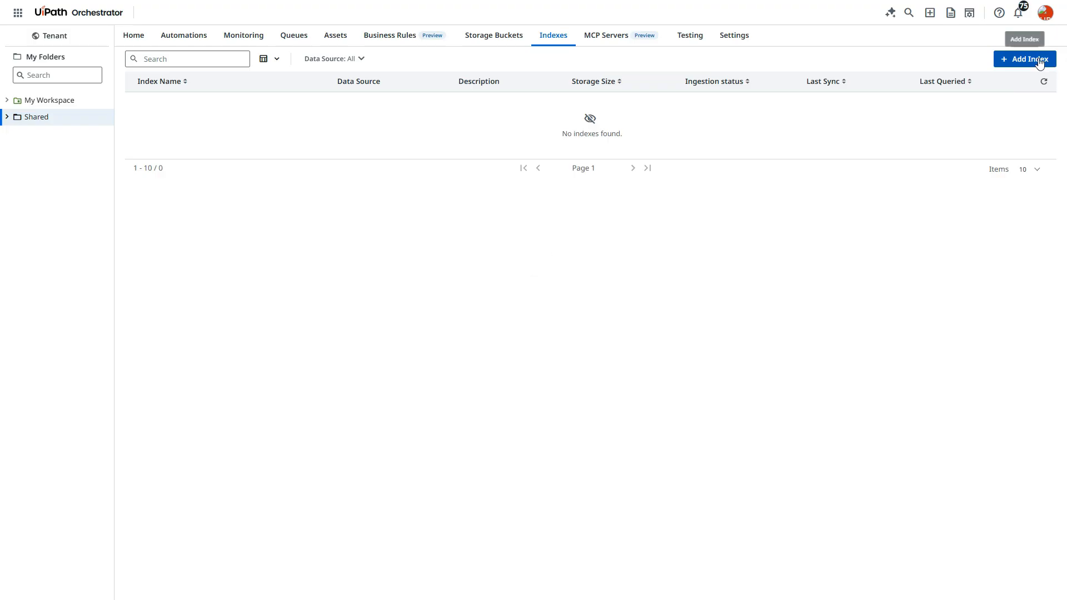
click(1037, 60)
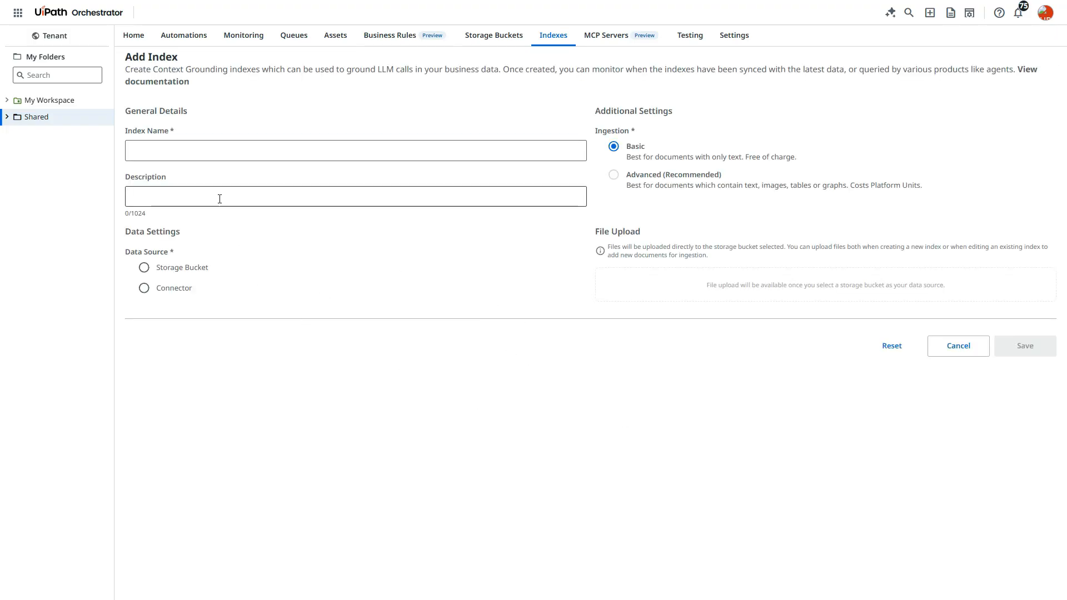
Name the index "IT Support docs" and describe it as "Documents for IT Support Agent"
click(183, 155)
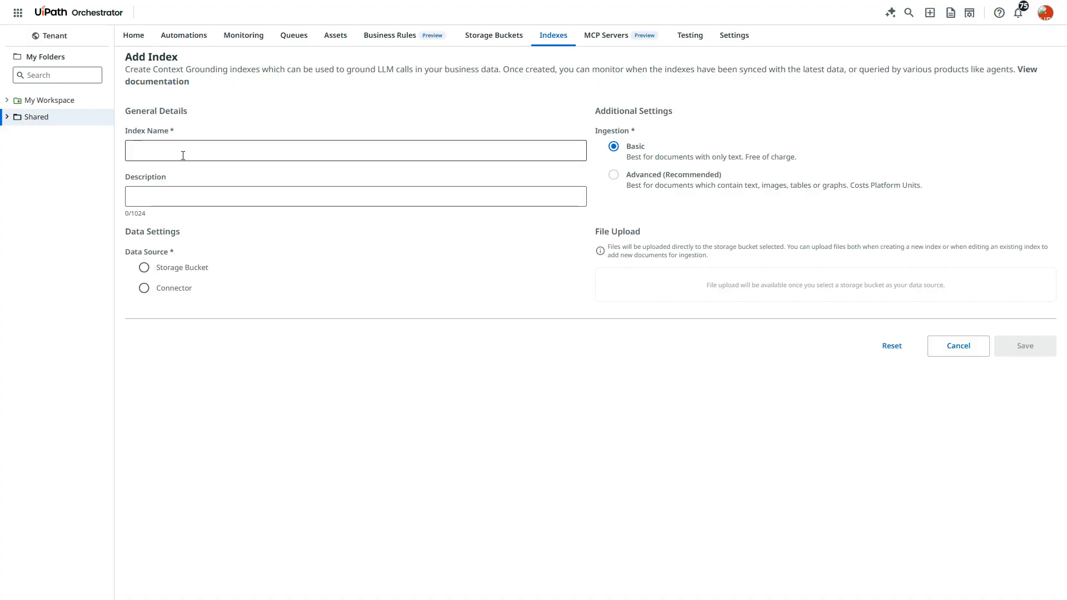
text(IT Support docs)
click(196, 198)
text(Documents for ref)
key(BackSpace)
key(BackSpace)
key(BackSpace)
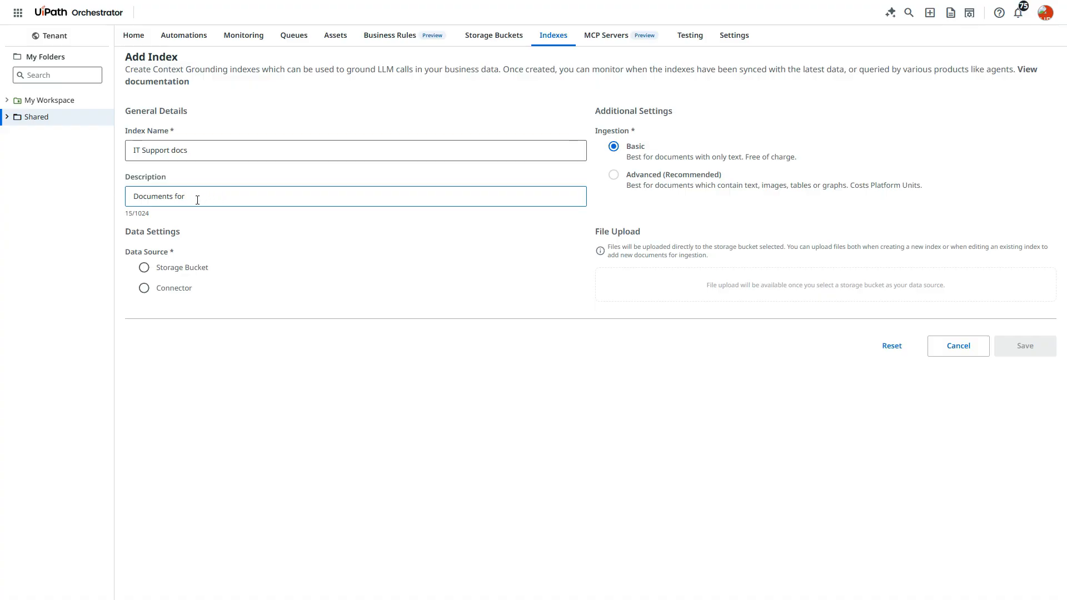
text(IT Support Agent)
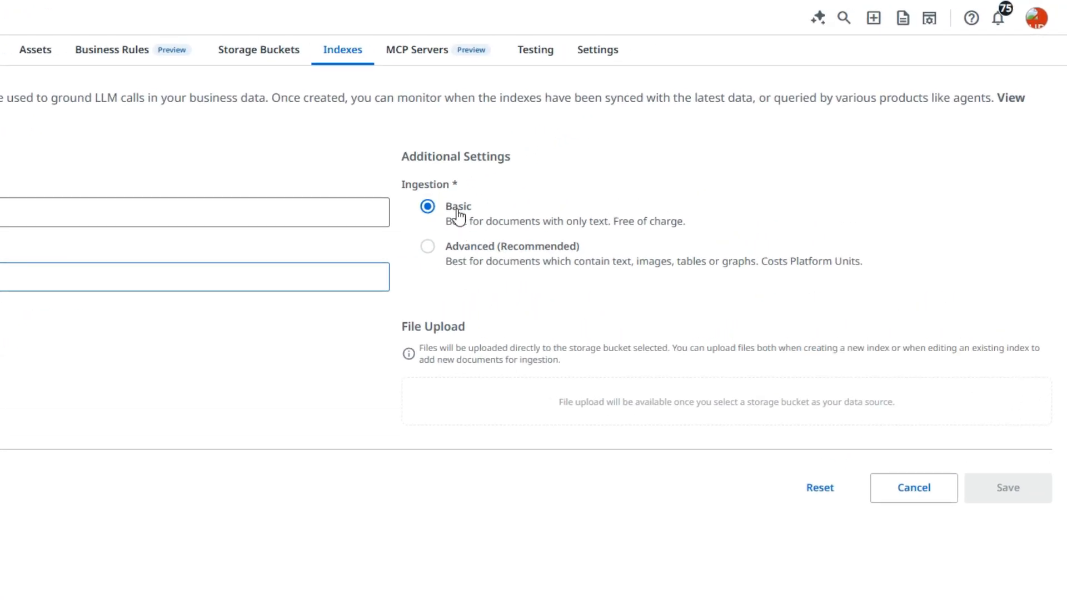
Set the index's data source to Connector in the Shared folder and view the available connectors
click(426, 249)
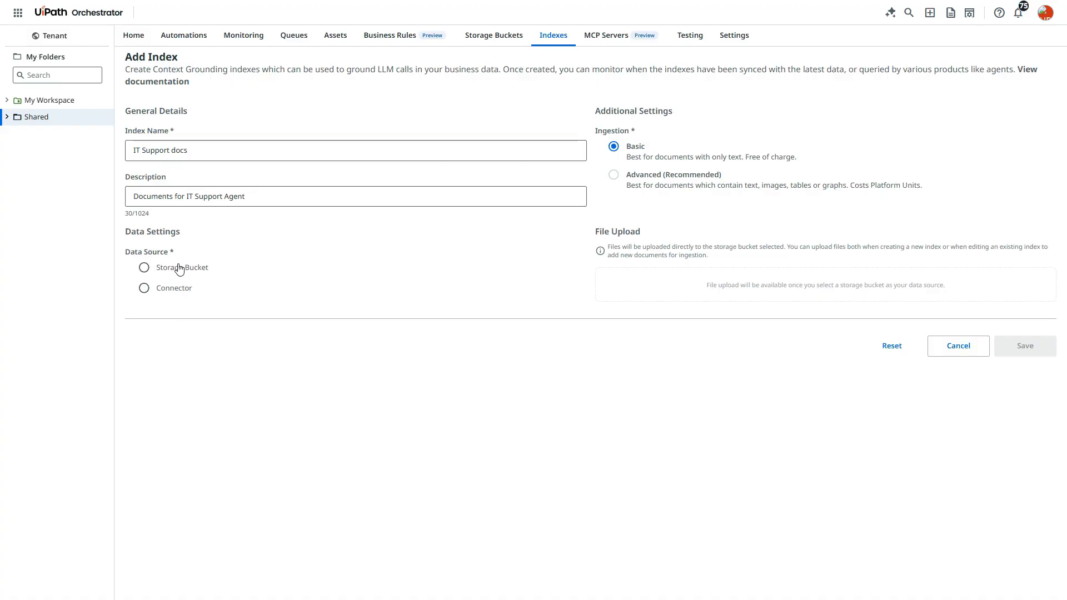
click(171, 289)
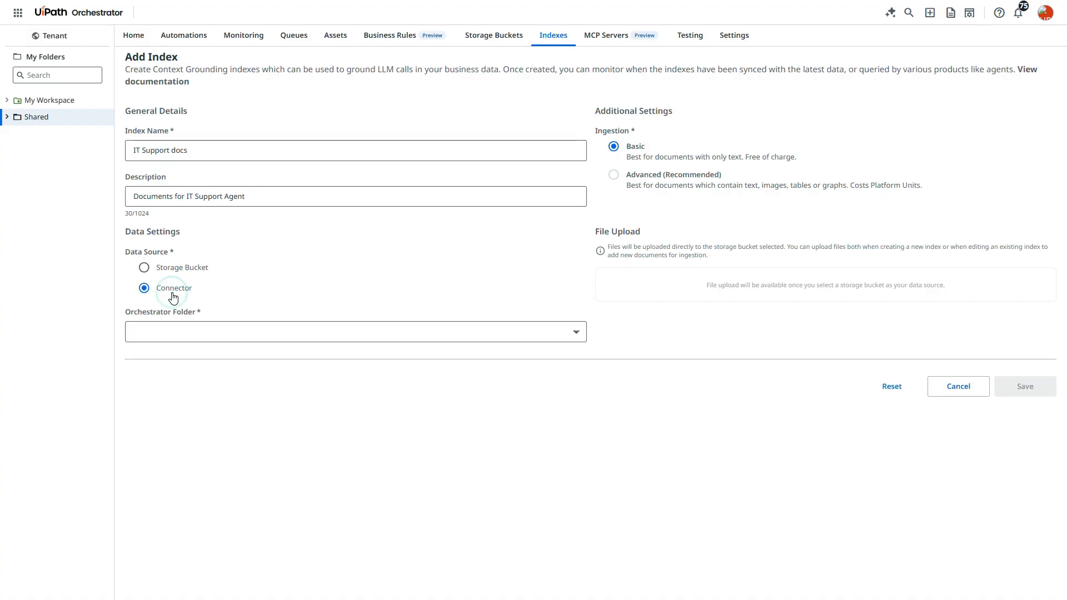
click(174, 327)
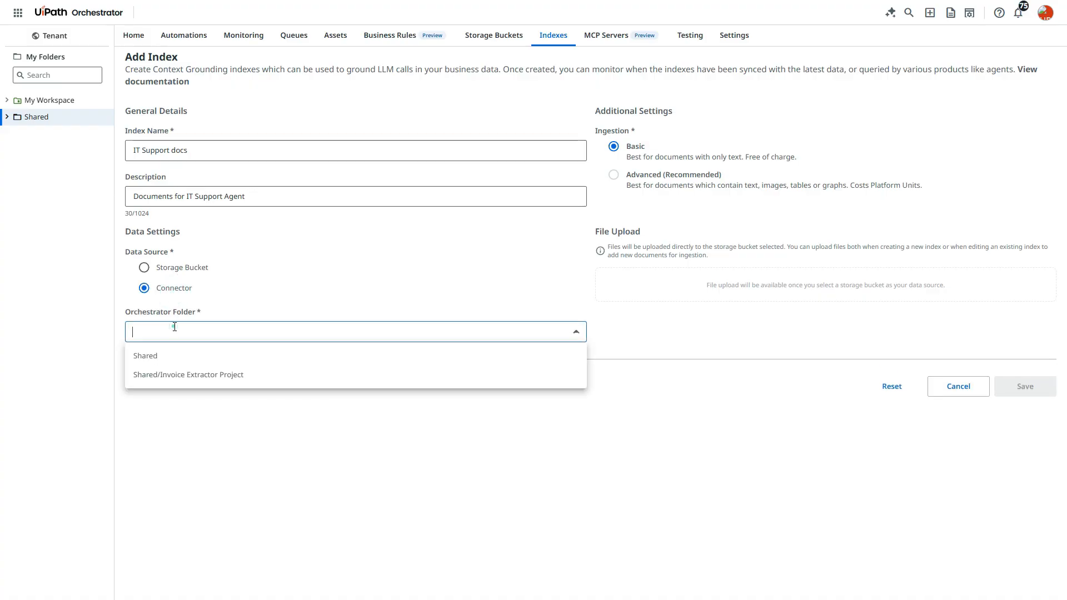
click(204, 356)
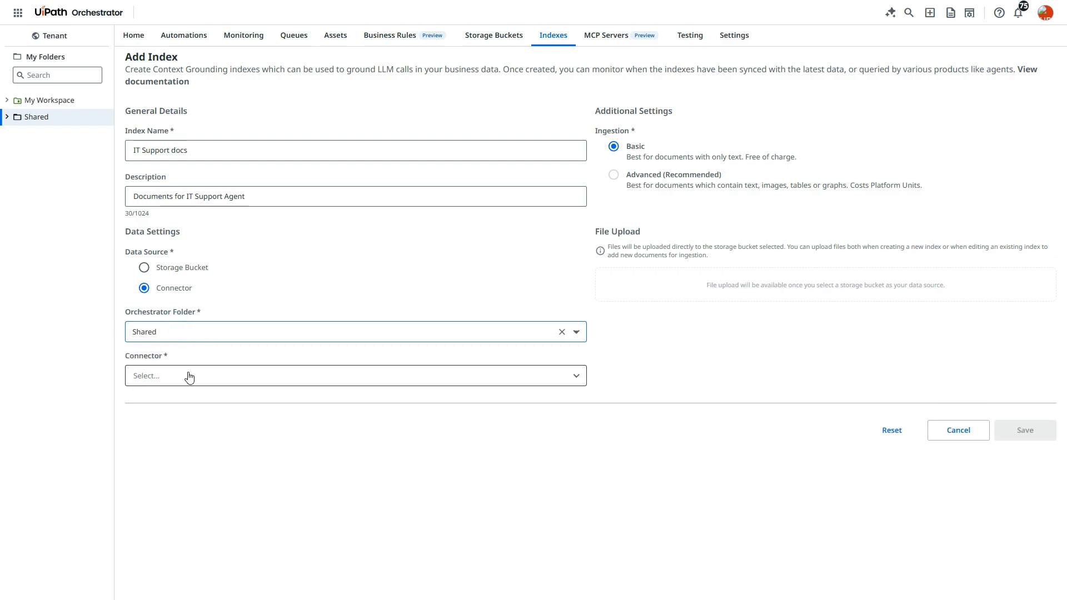
click(188, 376)
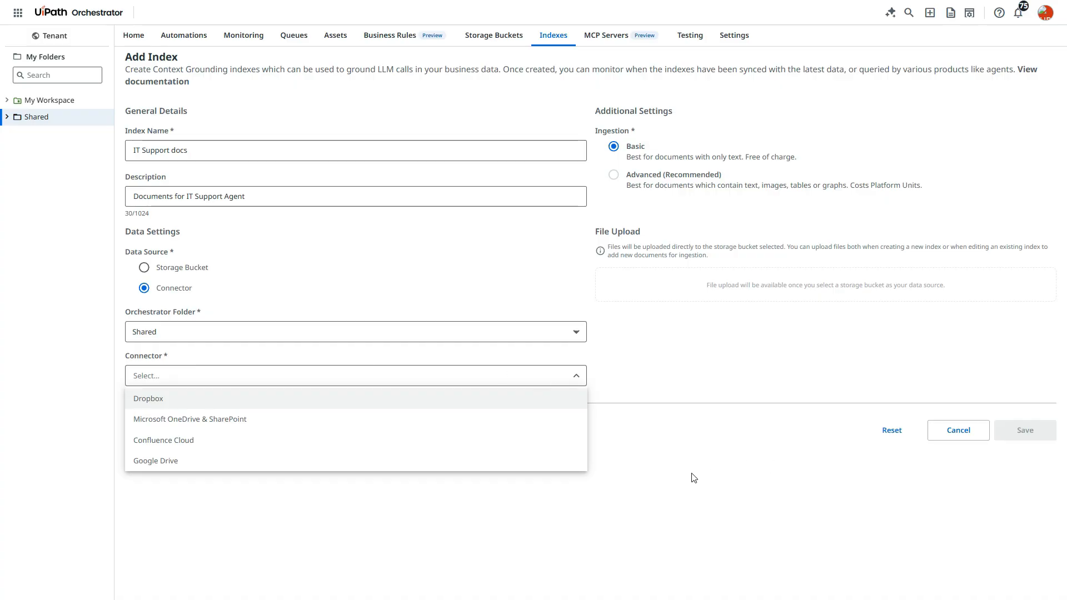
click(675, 387)
Switch the index's data source to Storage Bucket and check the storage buckets of the Shared folder
click(174, 267)
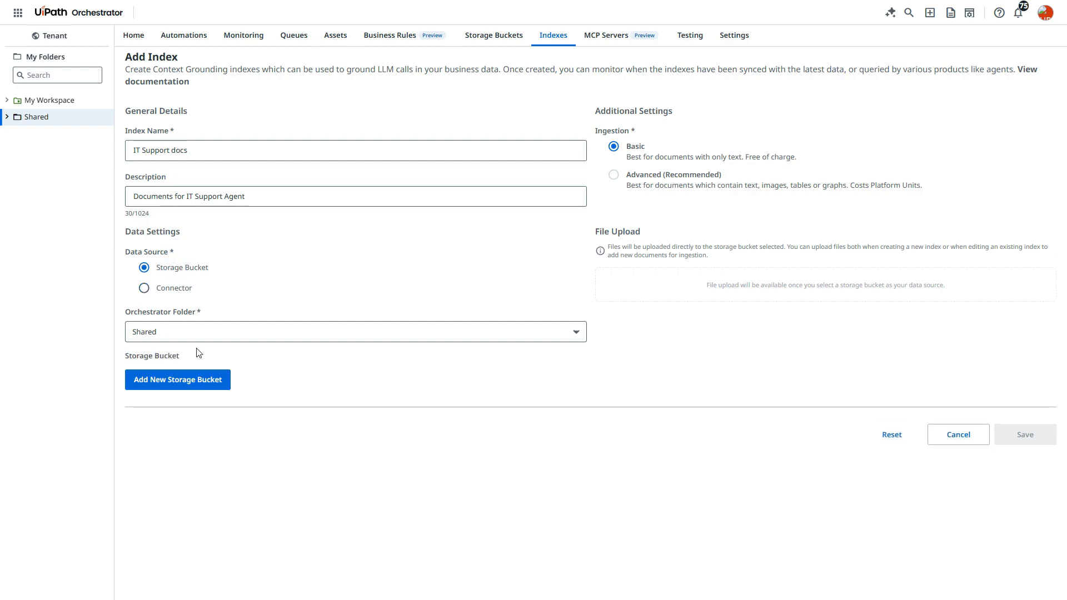
click(248, 332)
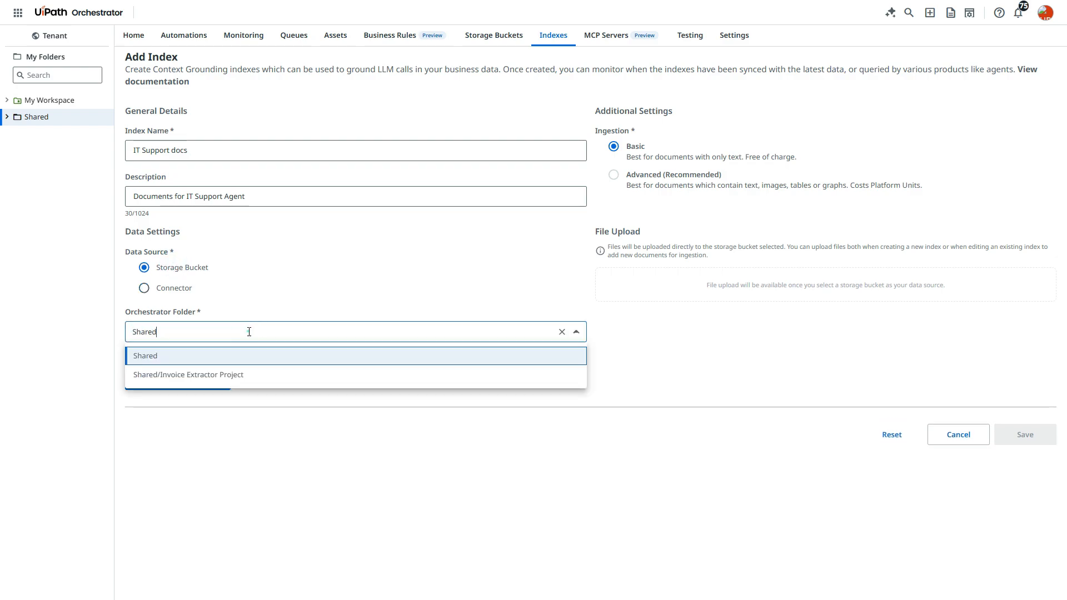
click(248, 332)
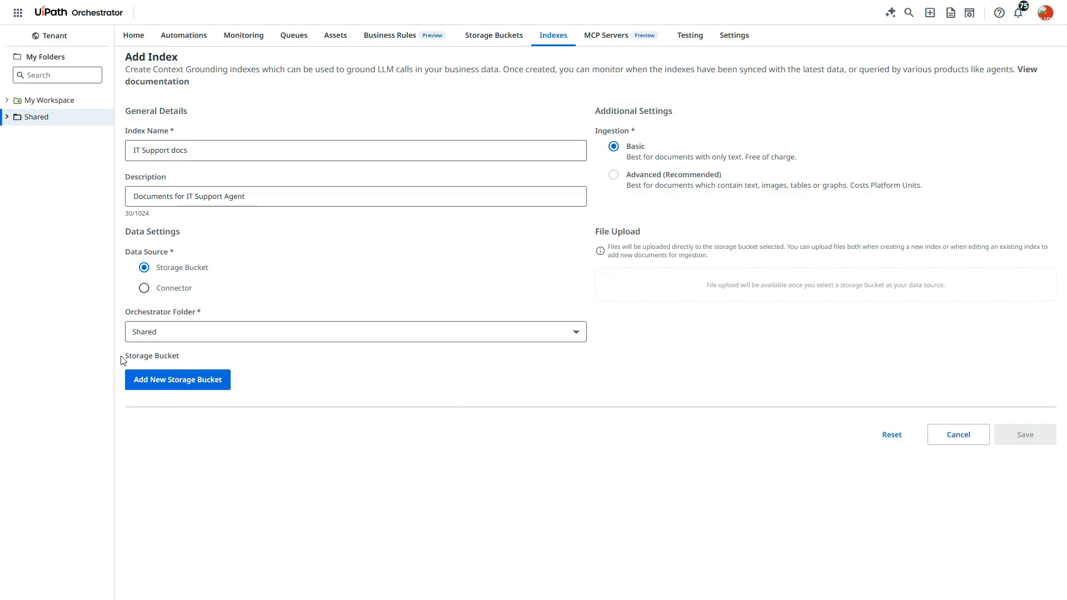
drag(137, 356, 192, 360)
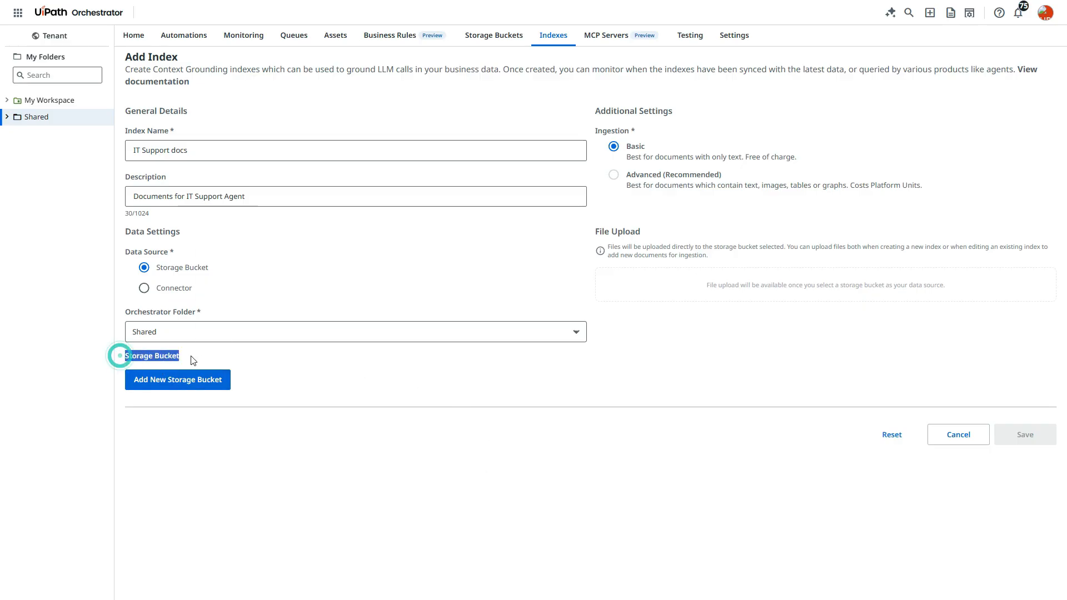
click(387, 402)
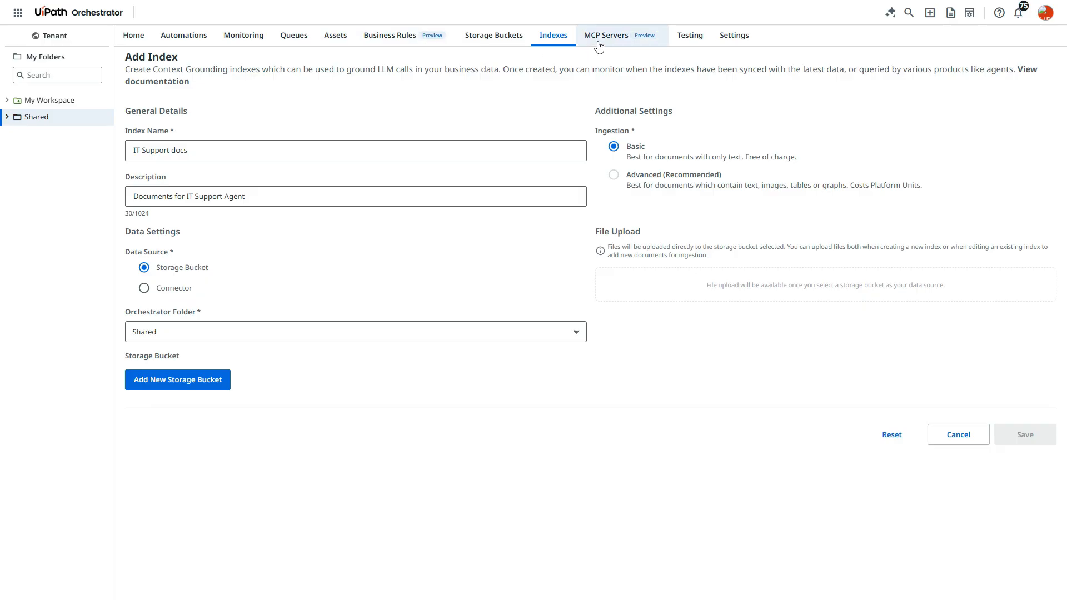
click(486, 36)
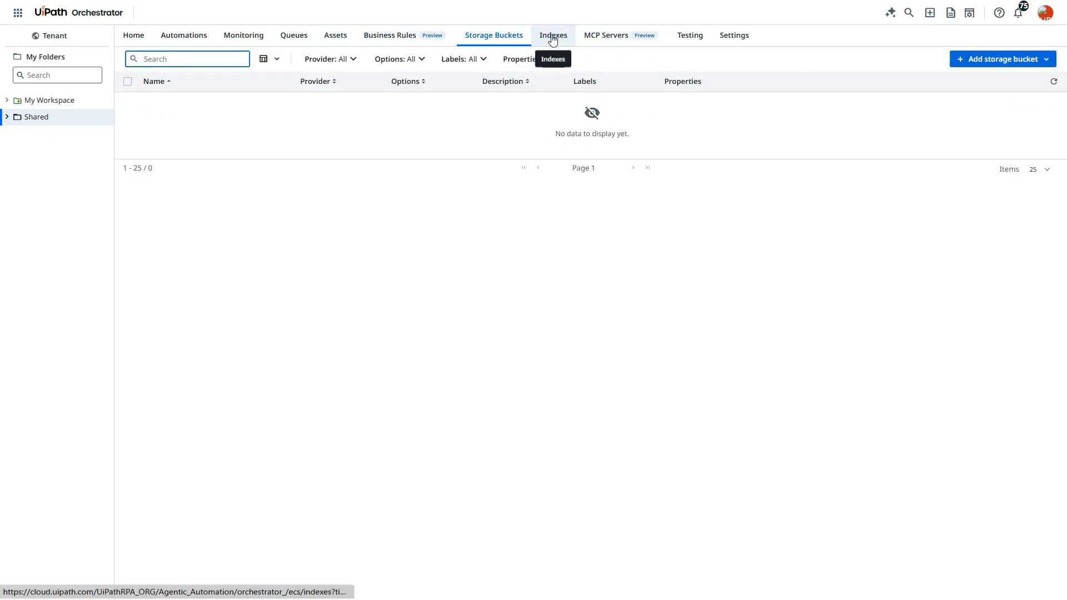
Add a new index in the Shared folder named "IT Support docs" with the description "Reference documents for IT Support Agent"
click(551, 32)
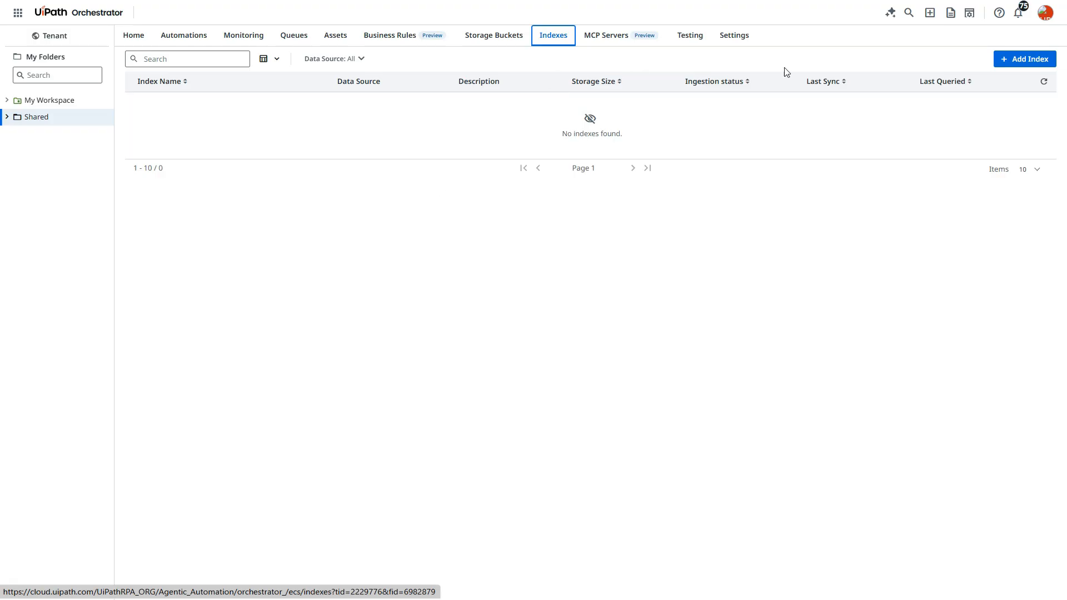
click(1012, 61)
click(235, 151)
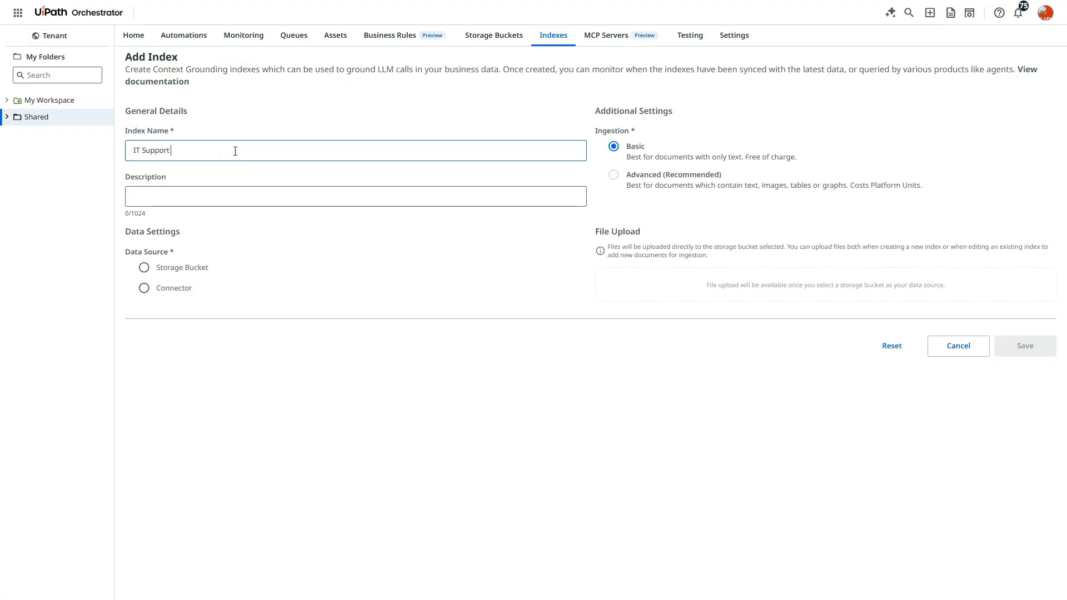
text(IT Support docs)
key(Tab)
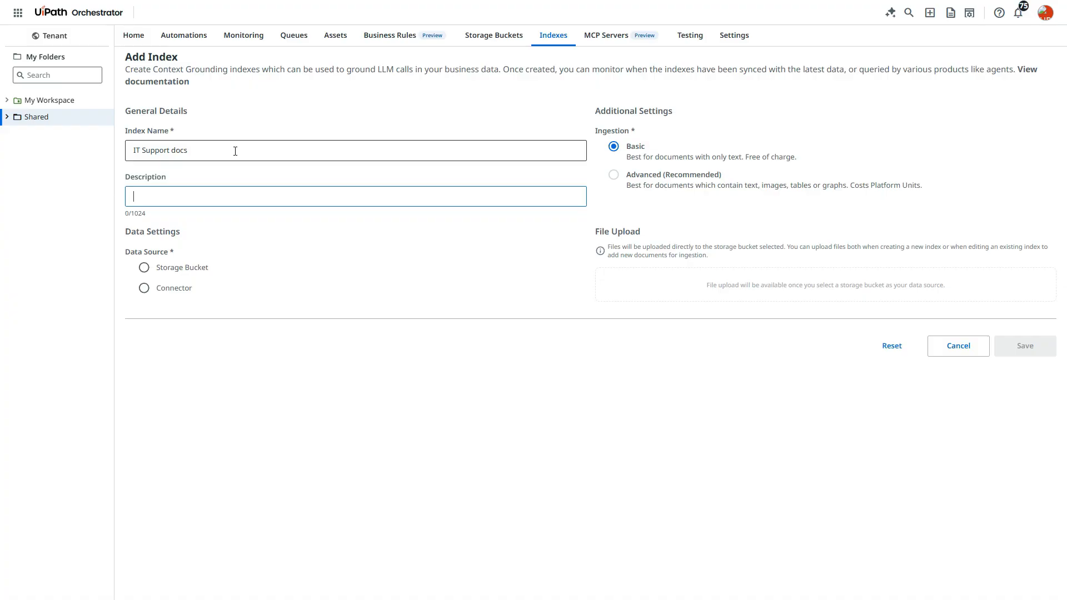
text(Reference documents for IT Sup)
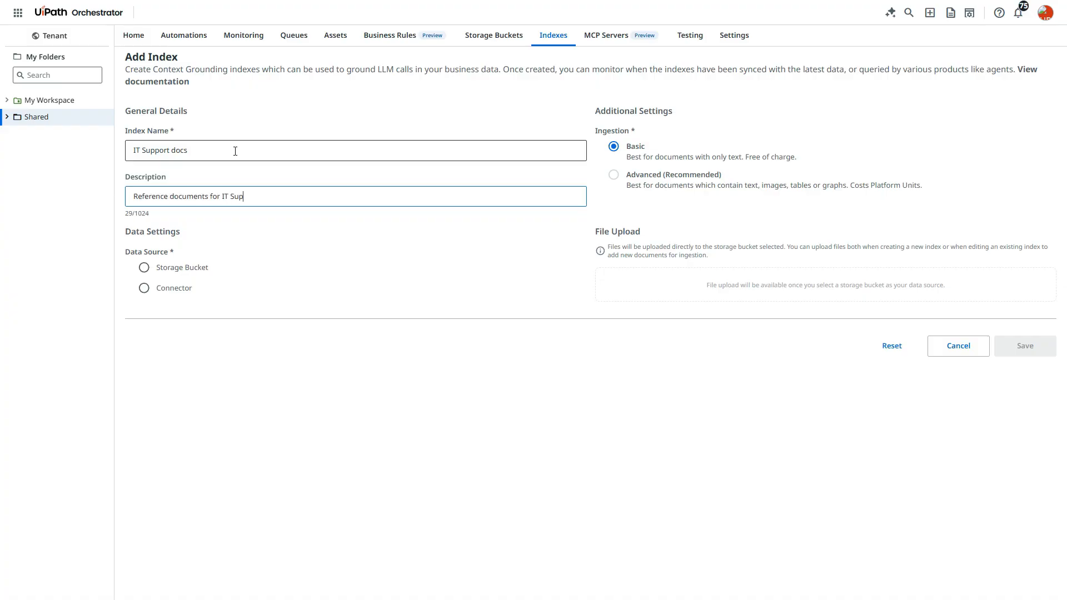
text(port Agent)
Set the index's data source to Storage Bucket and its Orchestrator folder to Shared/Invoice Extractor Project
click(179, 269)
click(203, 337)
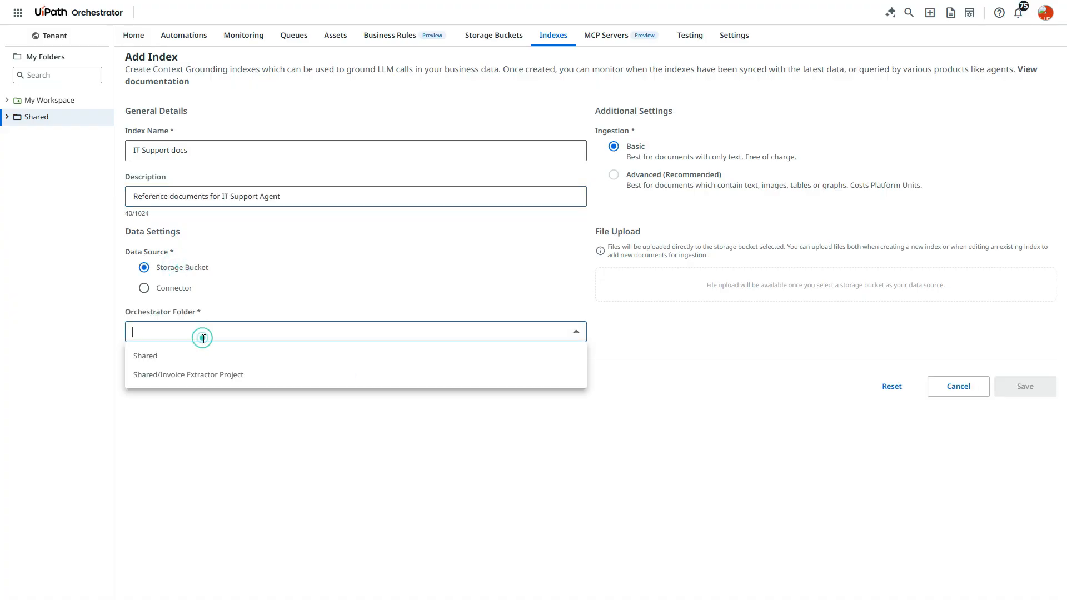
click(155, 360)
click(231, 331)
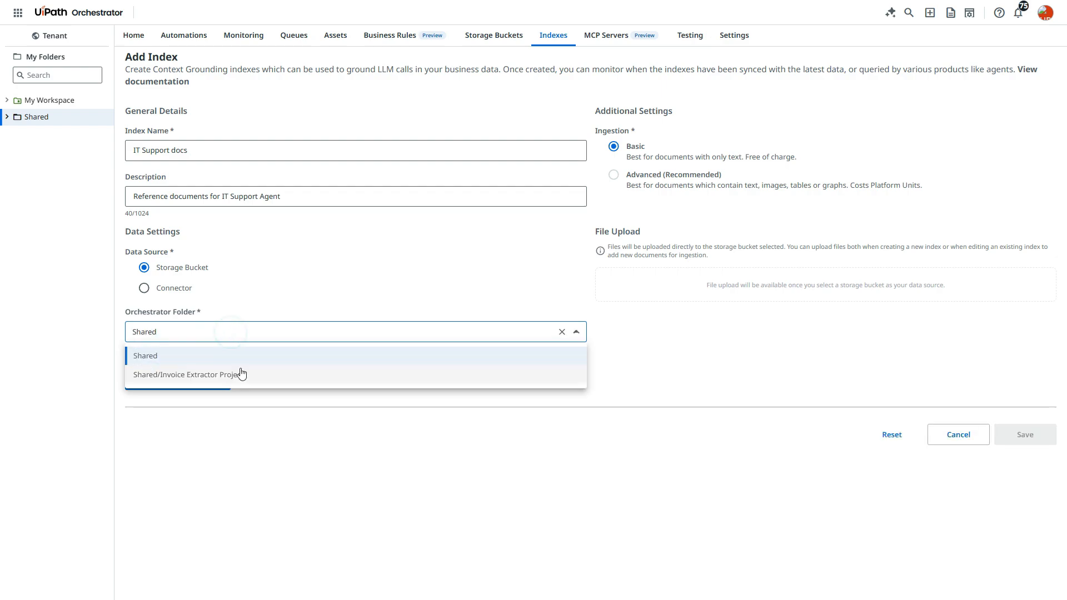
click(293, 515)
click(217, 331)
click(218, 378)
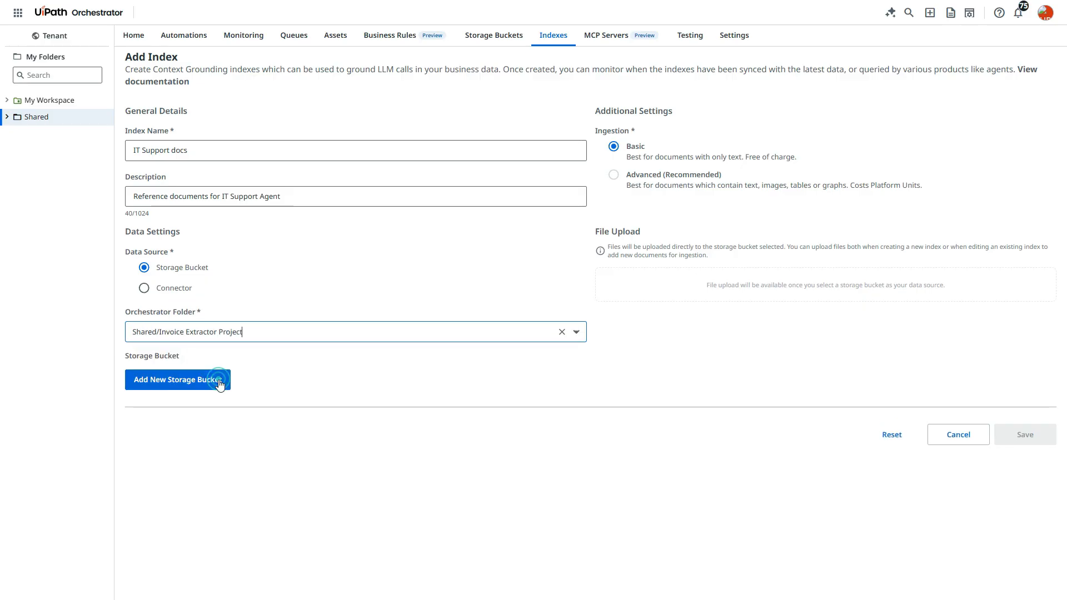
Create an Orchestrator storage bucket named "IT Support Agent Documents" in Invoice Extractor Project and browse its contents
click(209, 383)
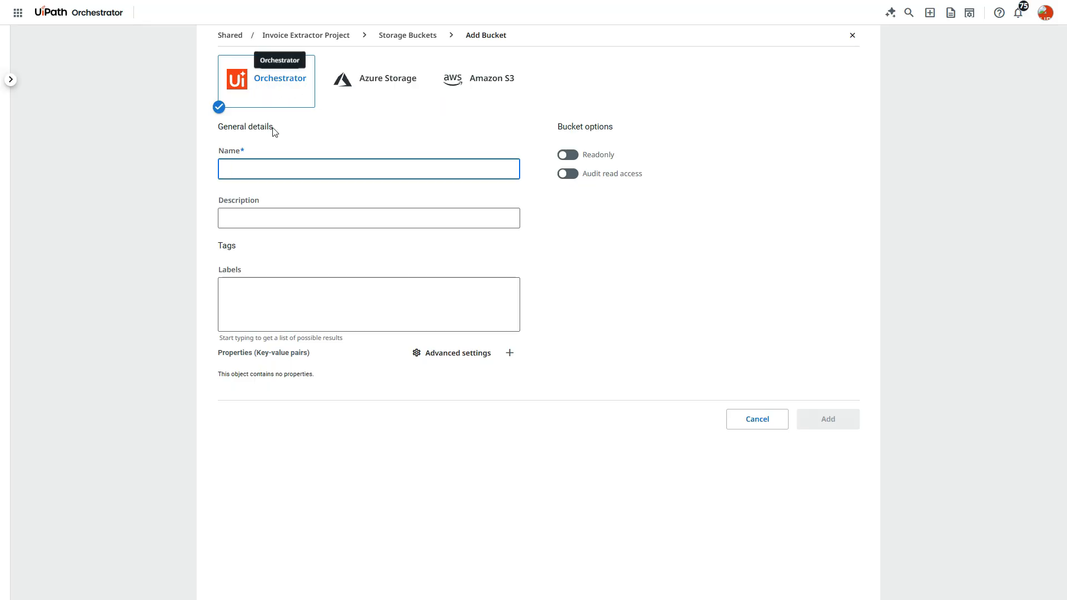
click(260, 92)
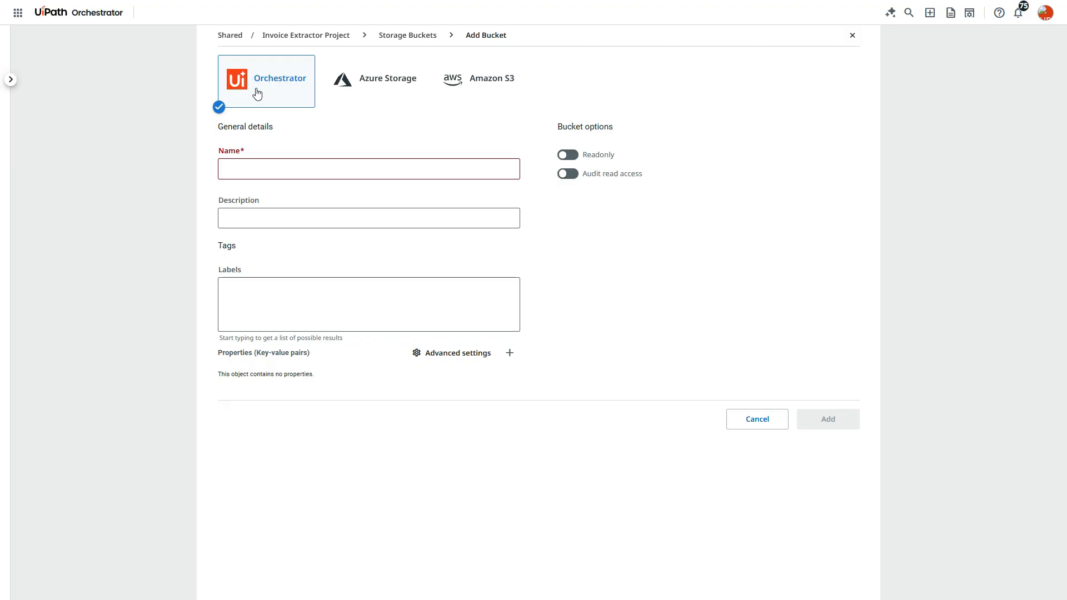
click(236, 170)
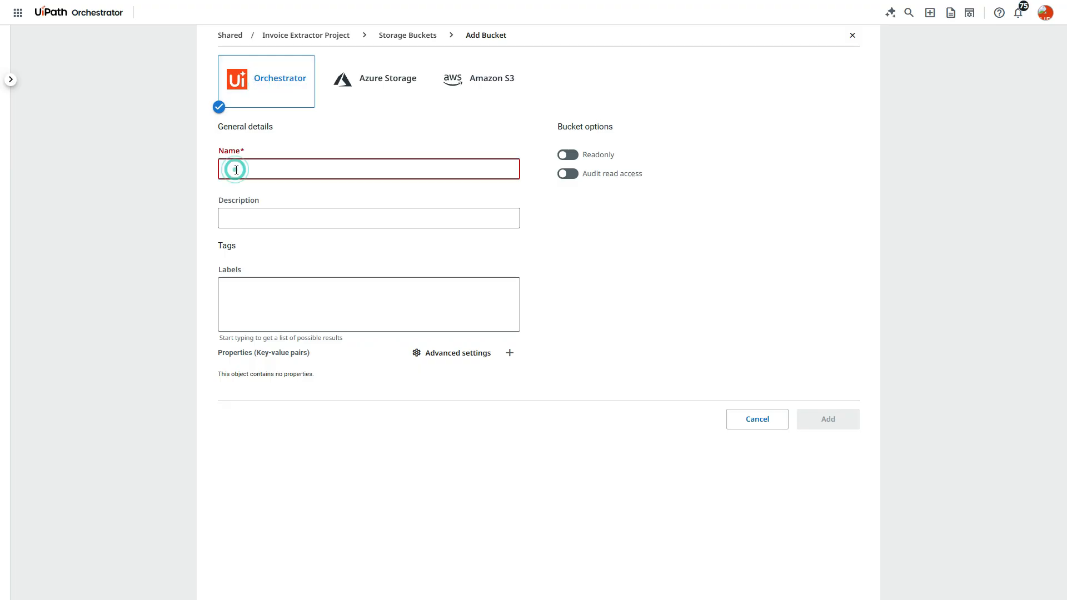
text(IT Support Agent Documents)
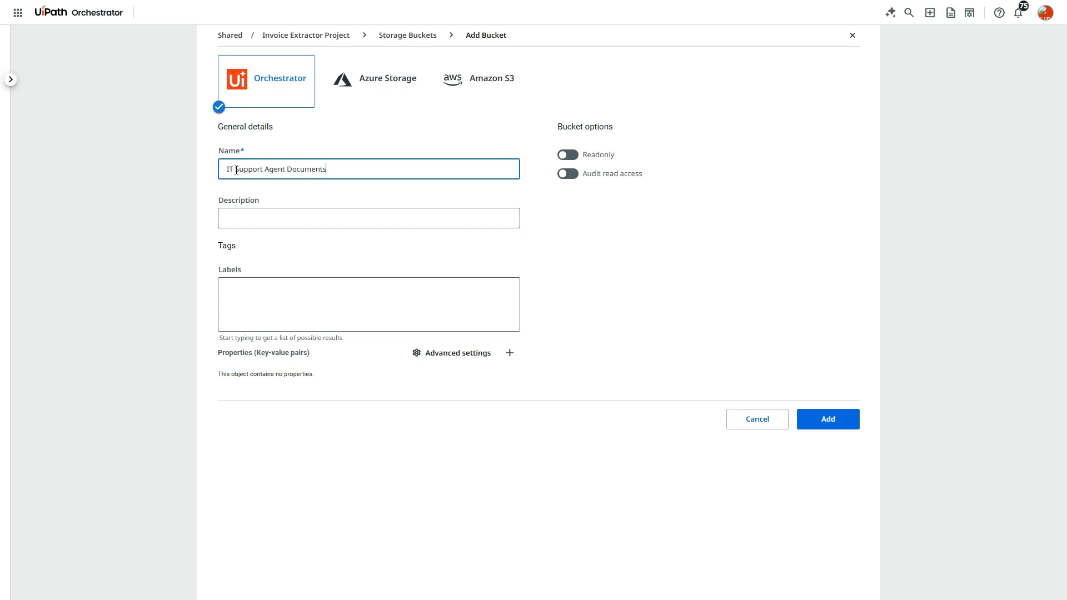
click(812, 426)
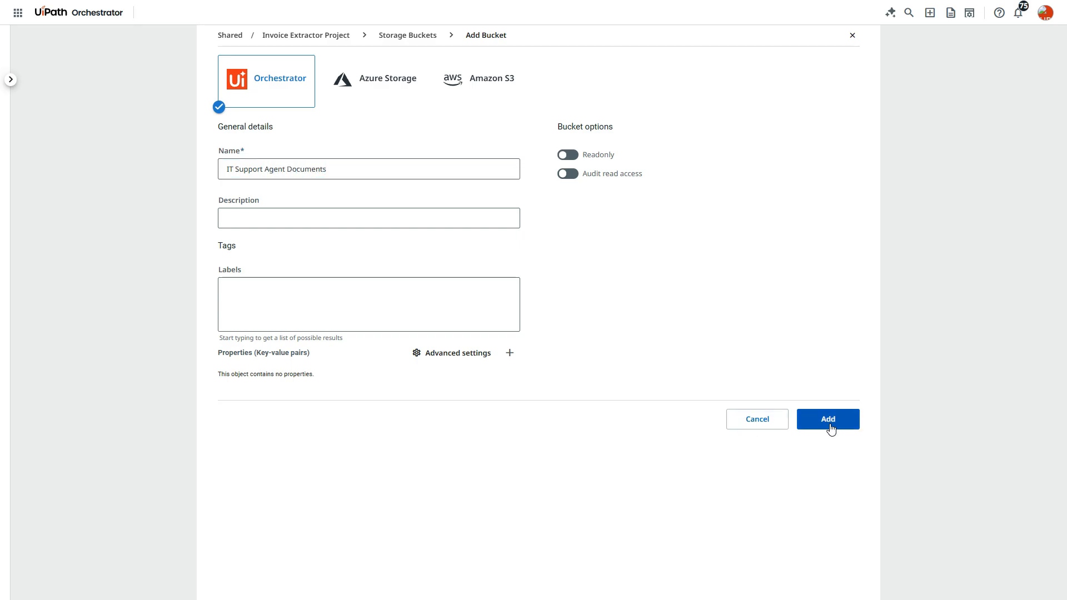
click(831, 427)
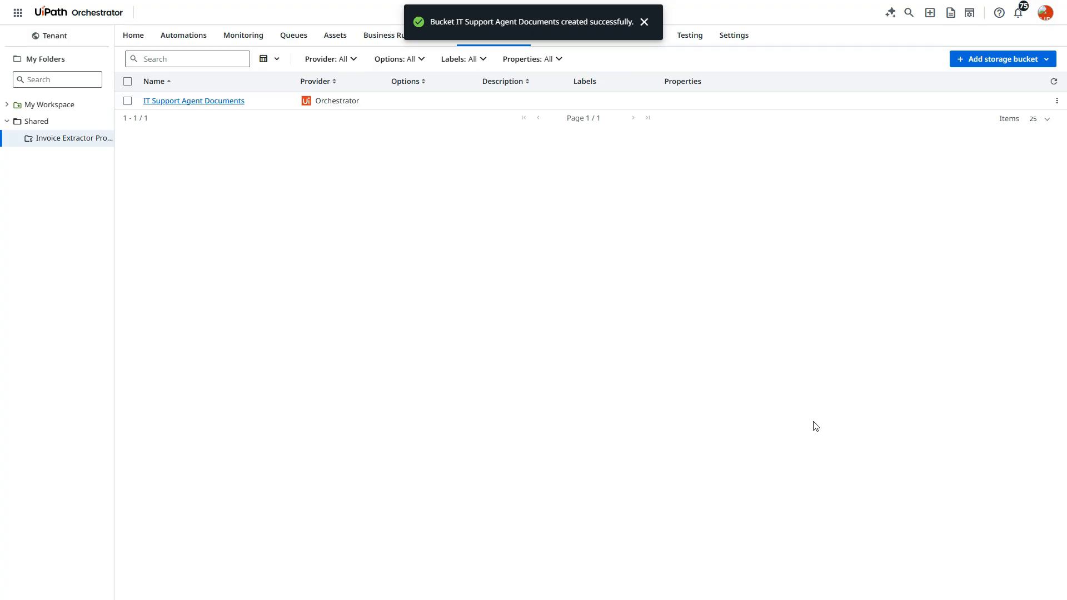
click(206, 101)
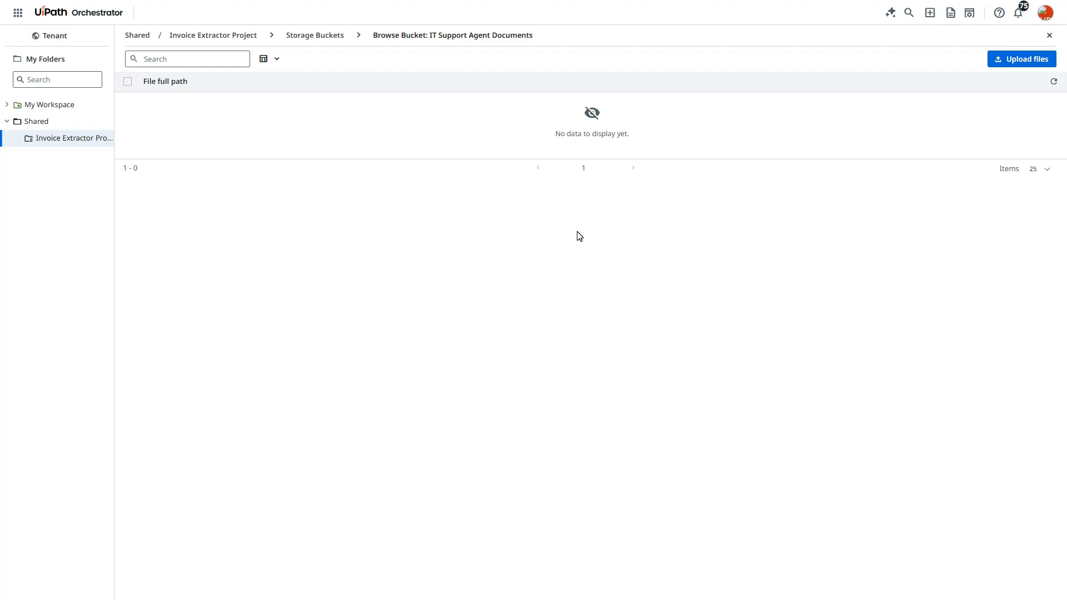
Return to the new index form and reselect Shared/Invoice Extractor Project as the Orchestrator folder to reload its storage buckets
key(alt+Tab)
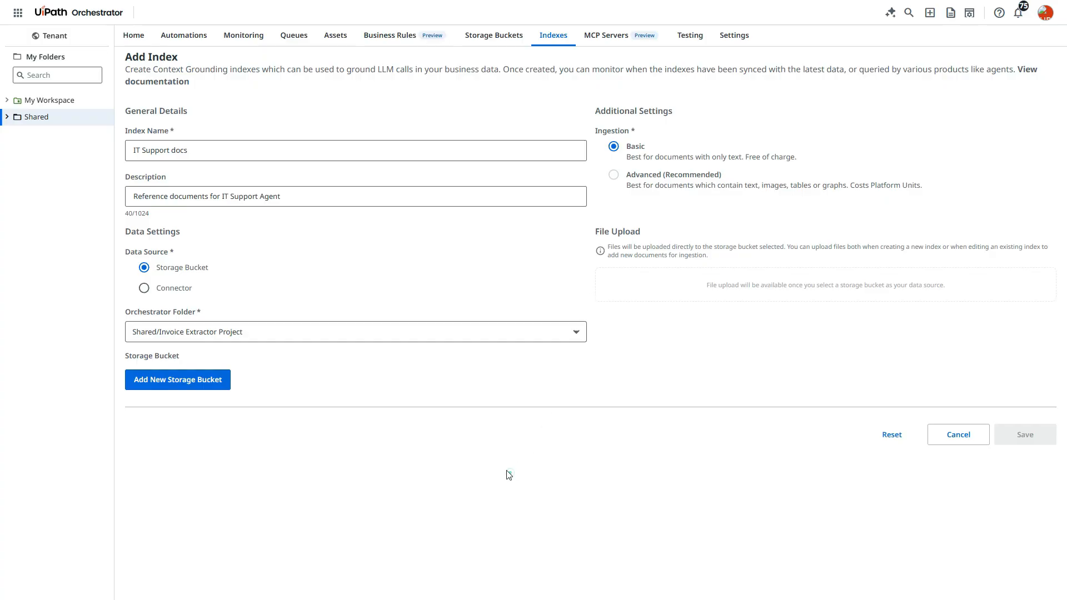
click(507, 400)
click(269, 338)
click(224, 356)
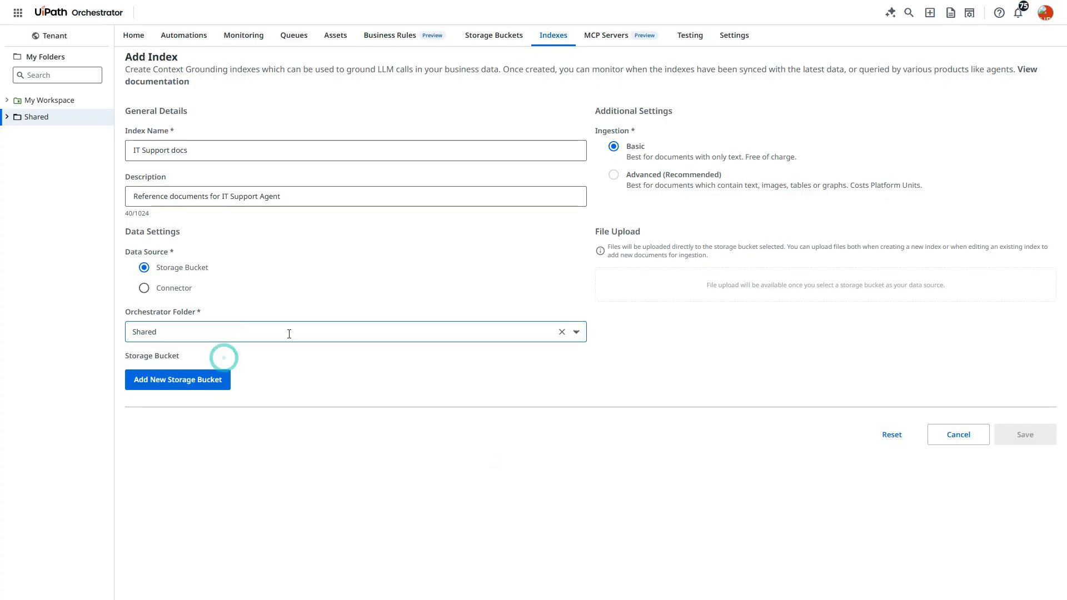
click(309, 331)
click(252, 371)
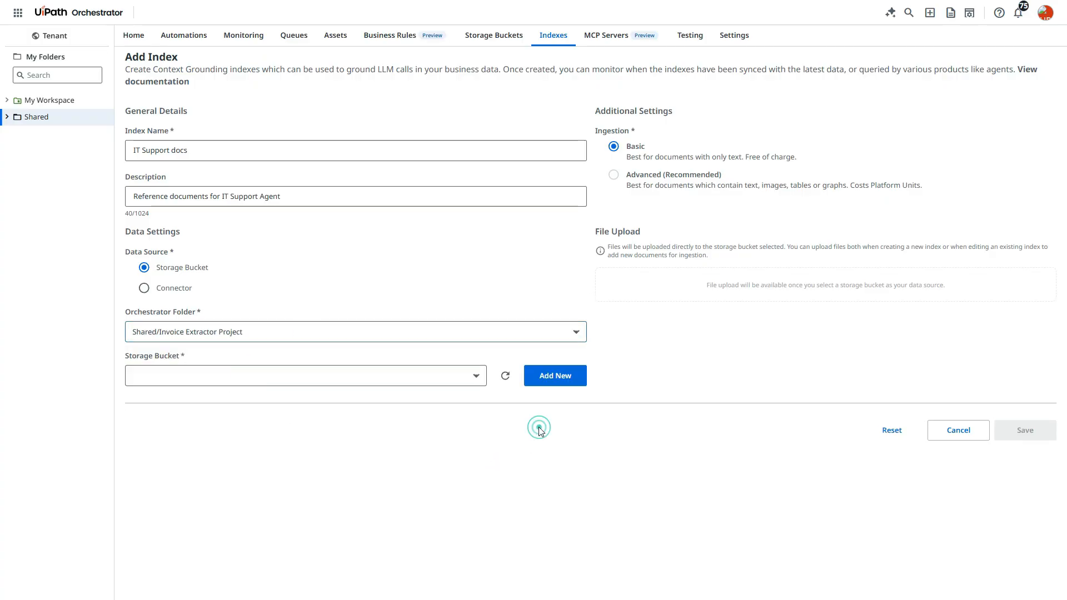
Set the index's storage bucket to IT Support Agent Documents and its file type to pdf
click(212, 379)
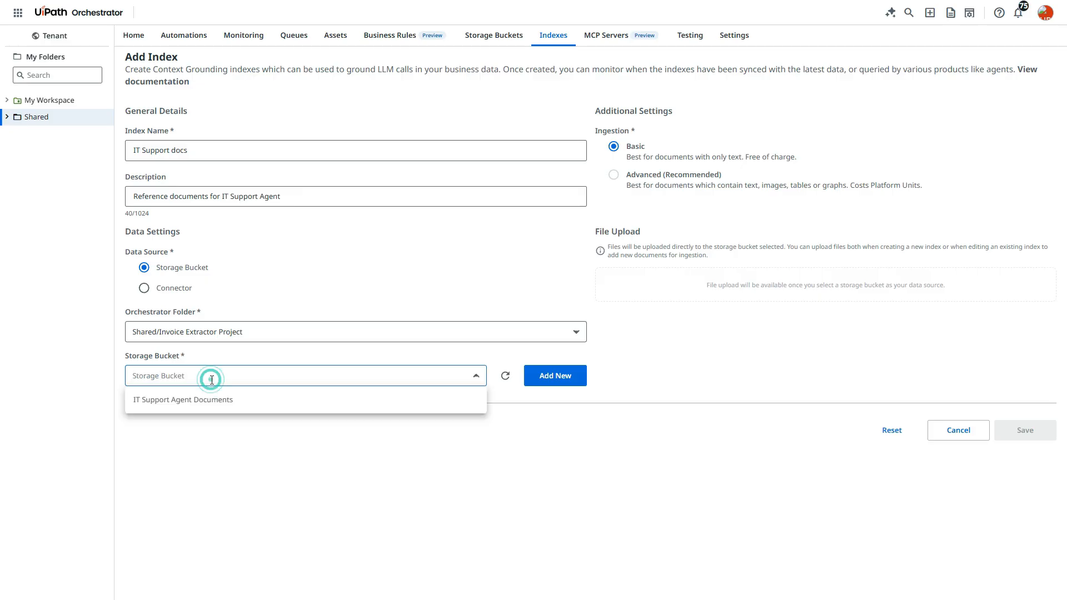
click(187, 401)
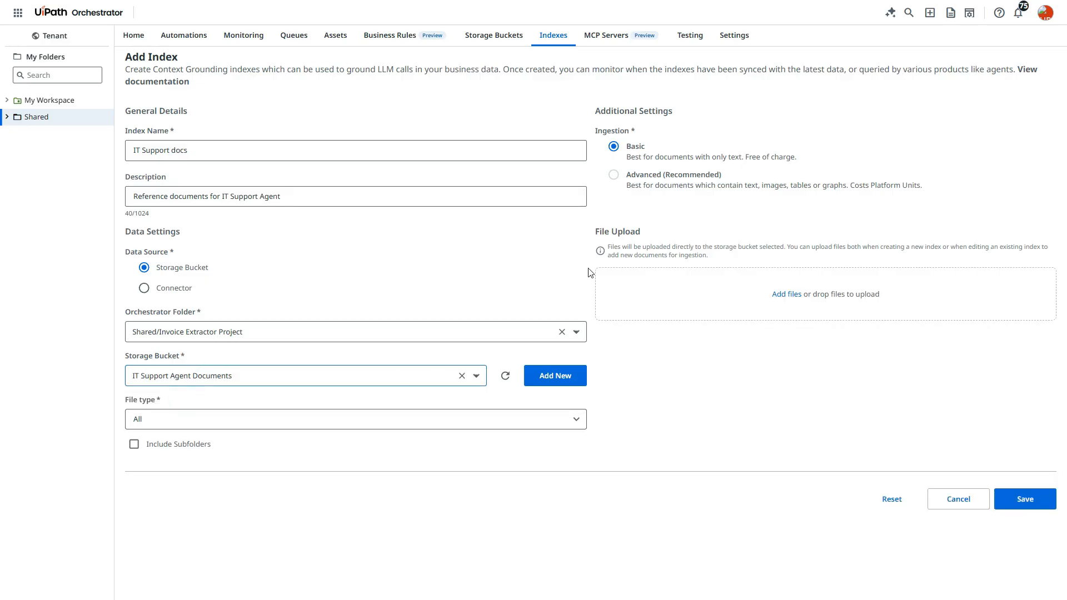
click(143, 419)
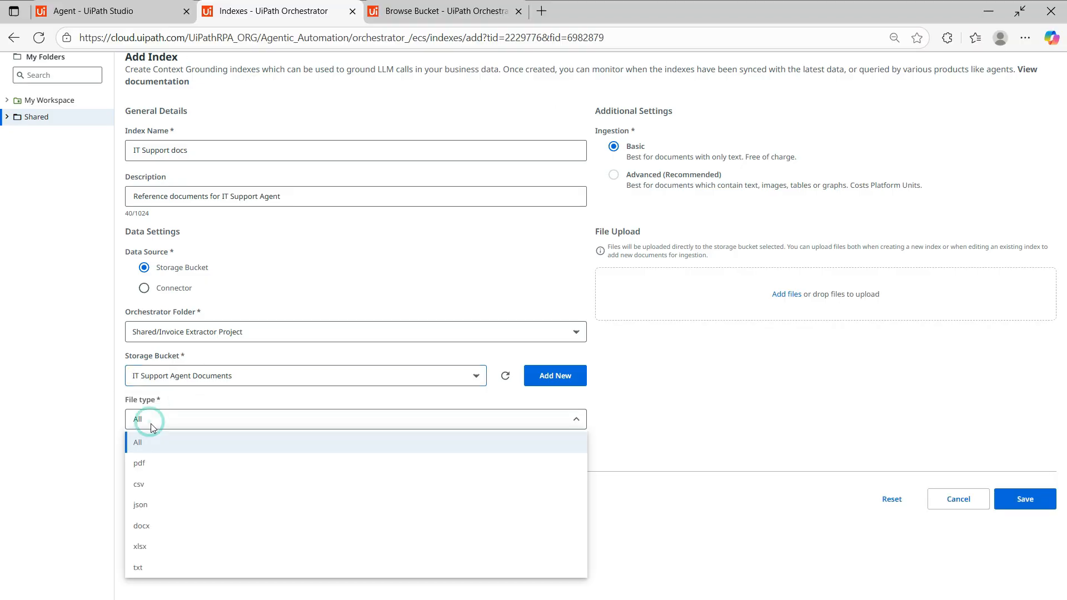
click(160, 464)
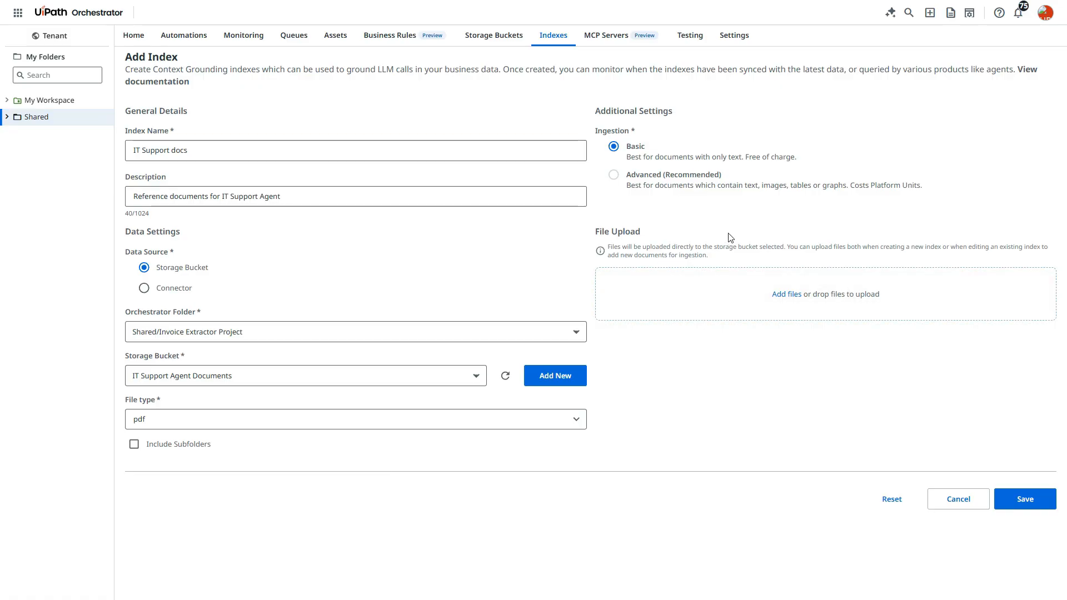
Upload IT_Policy and Troubleshooting_Guide from Downloads to the index's bucket and save the index
click(788, 298)
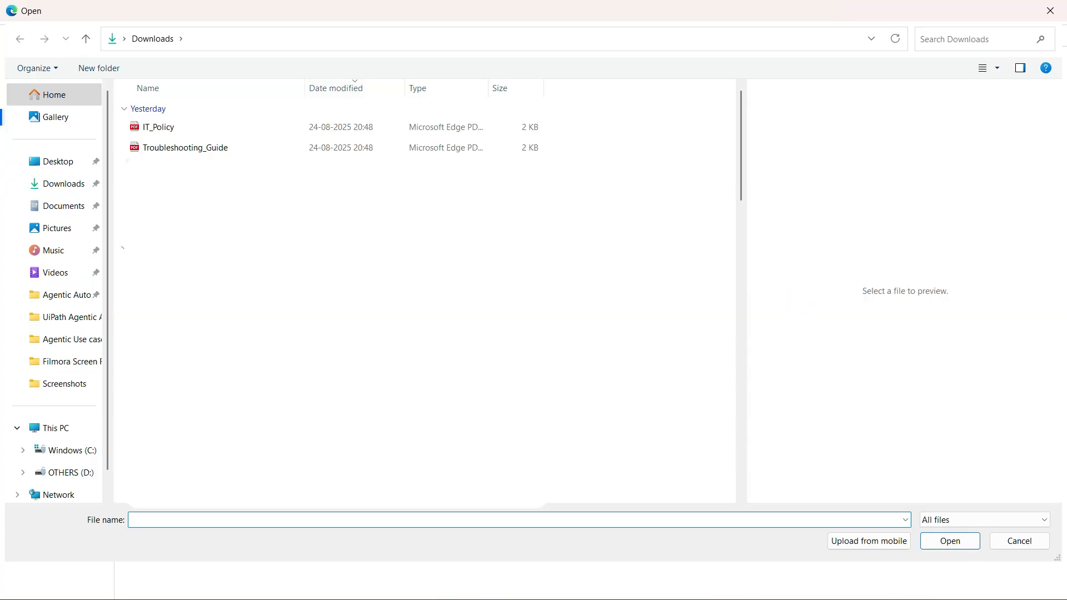
click(216, 129)
ctrl+click(216, 147)
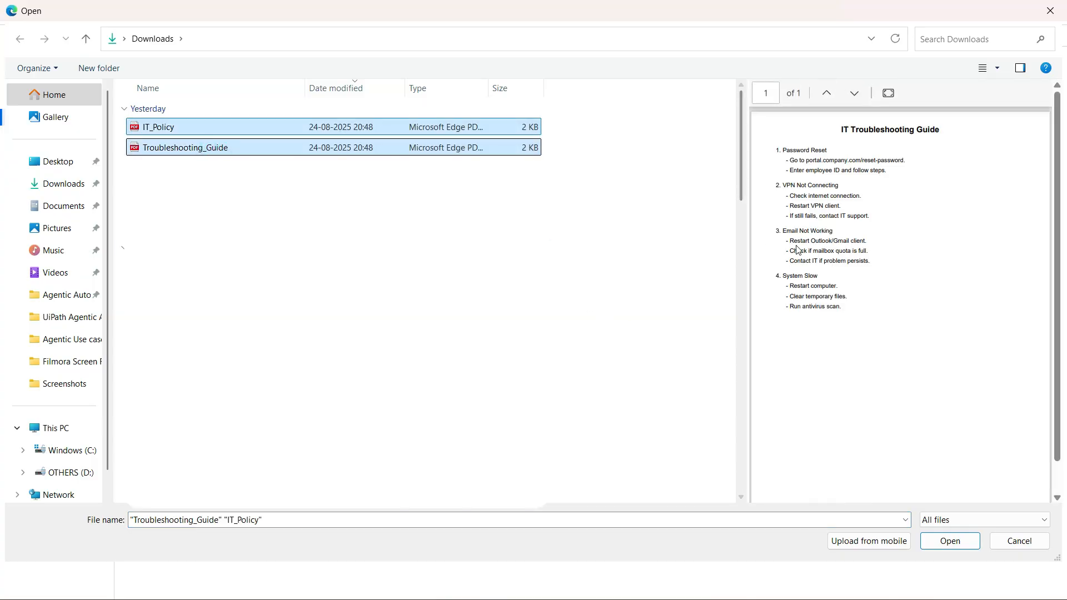
click(967, 542)
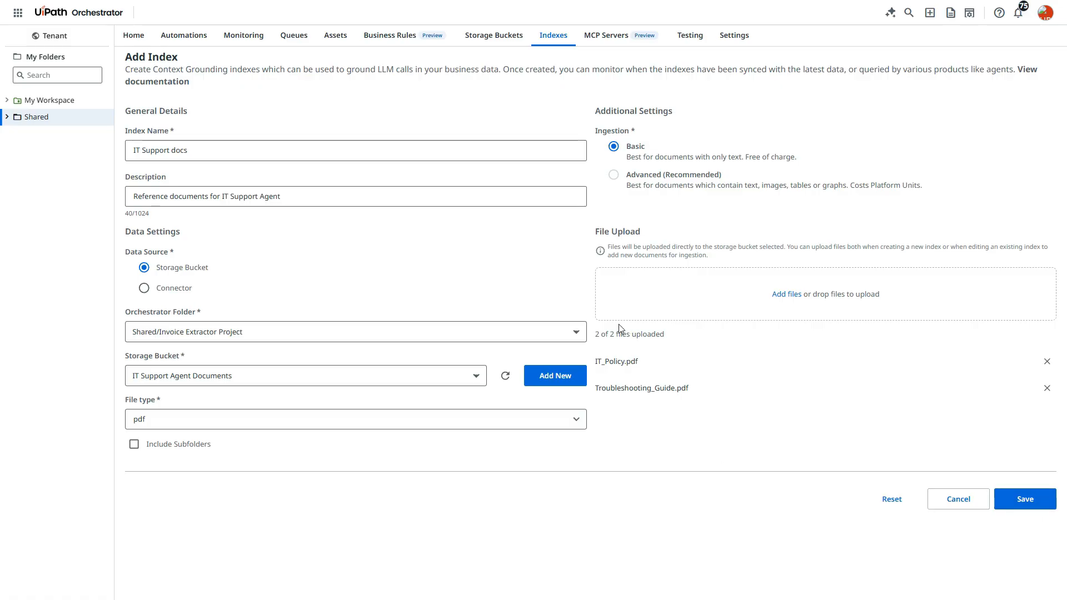
click(1023, 498)
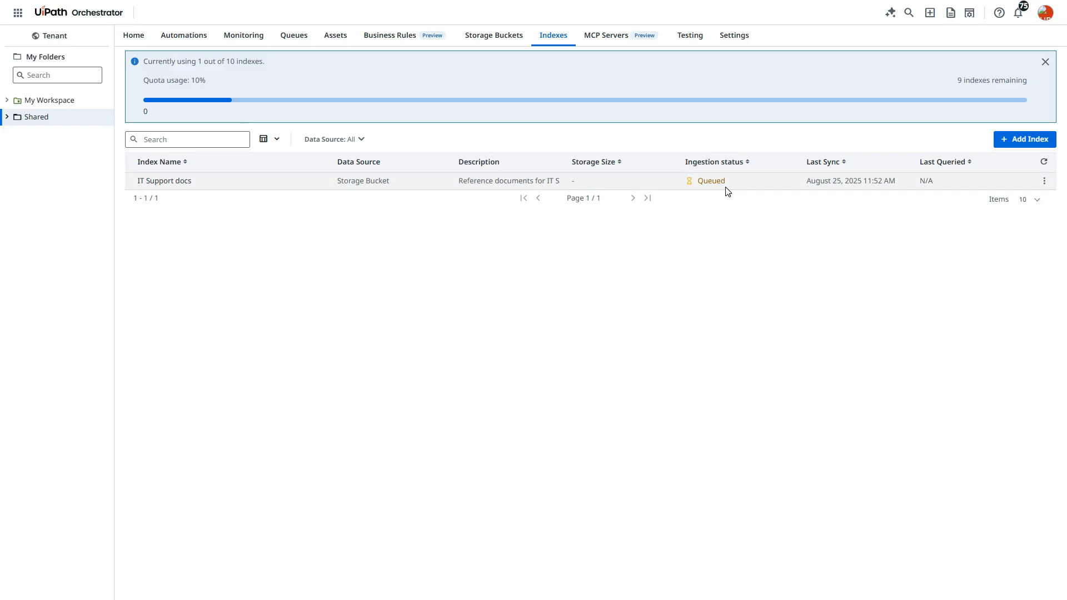
Refresh the index list and check the index quota usage and the ingestion status of IT Support docs
click(1044, 162)
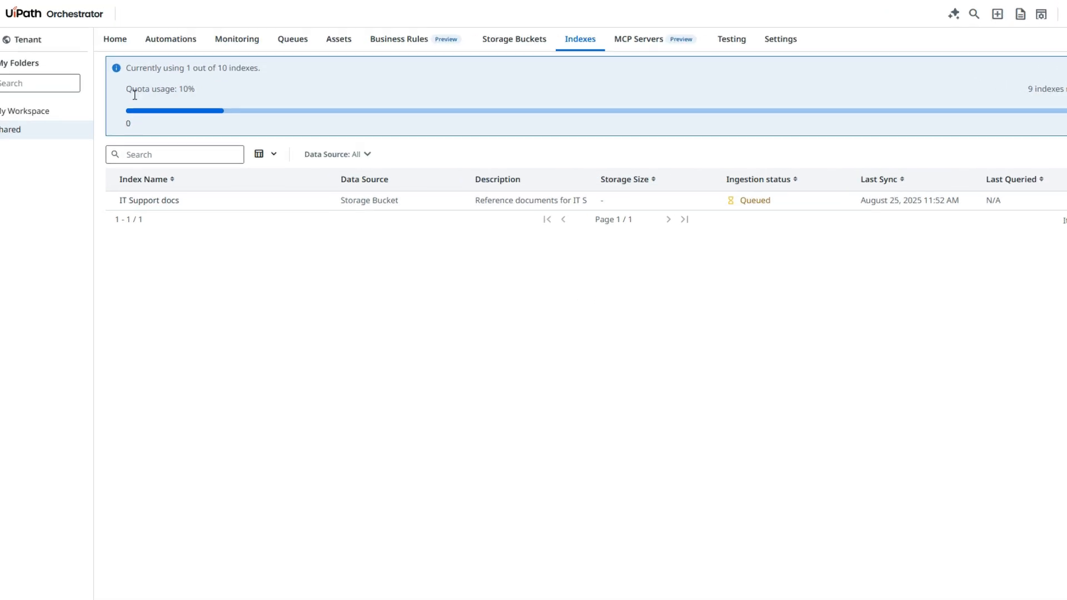
drag(125, 68, 259, 70)
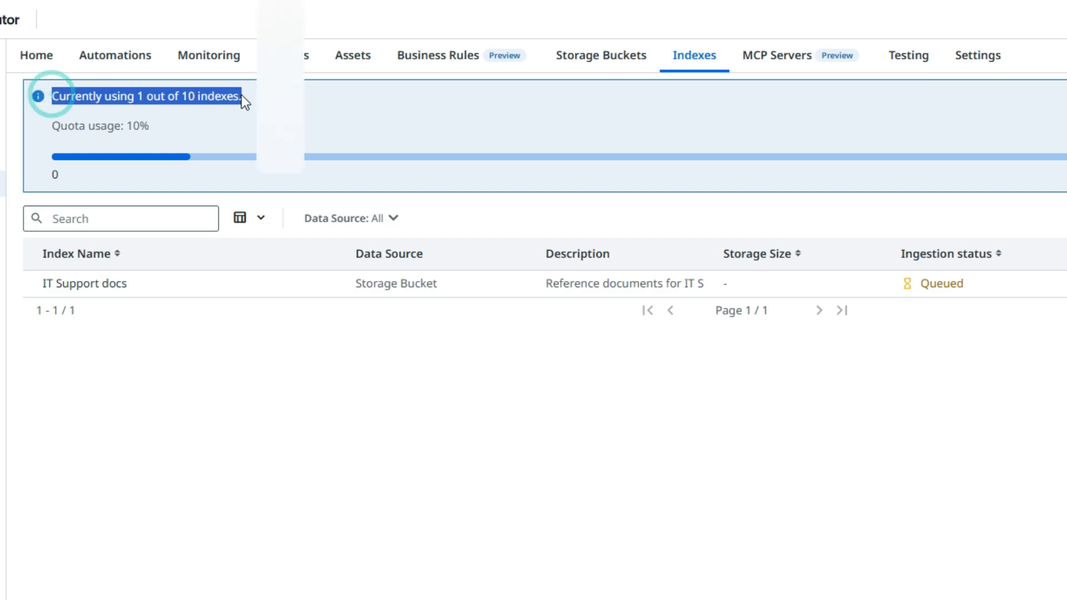
double_click(147, 126)
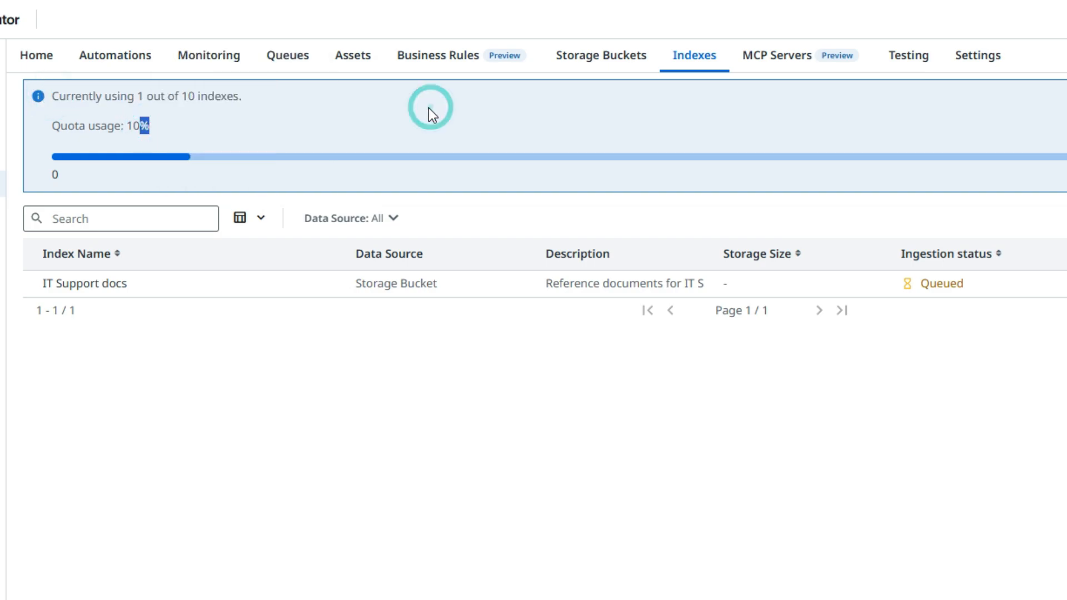
click(271, 109)
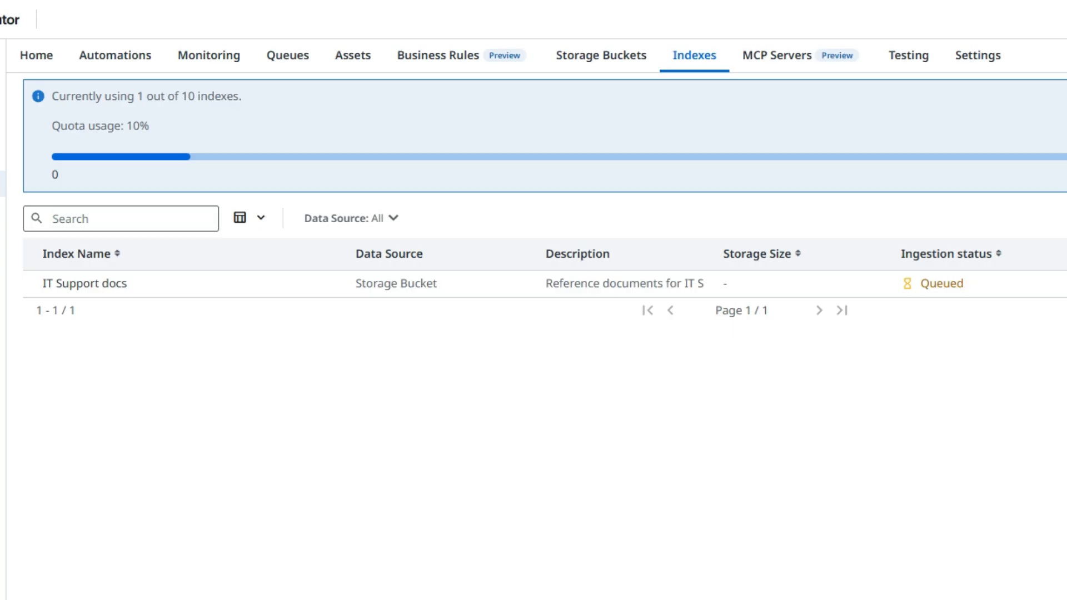
click(856, 506)
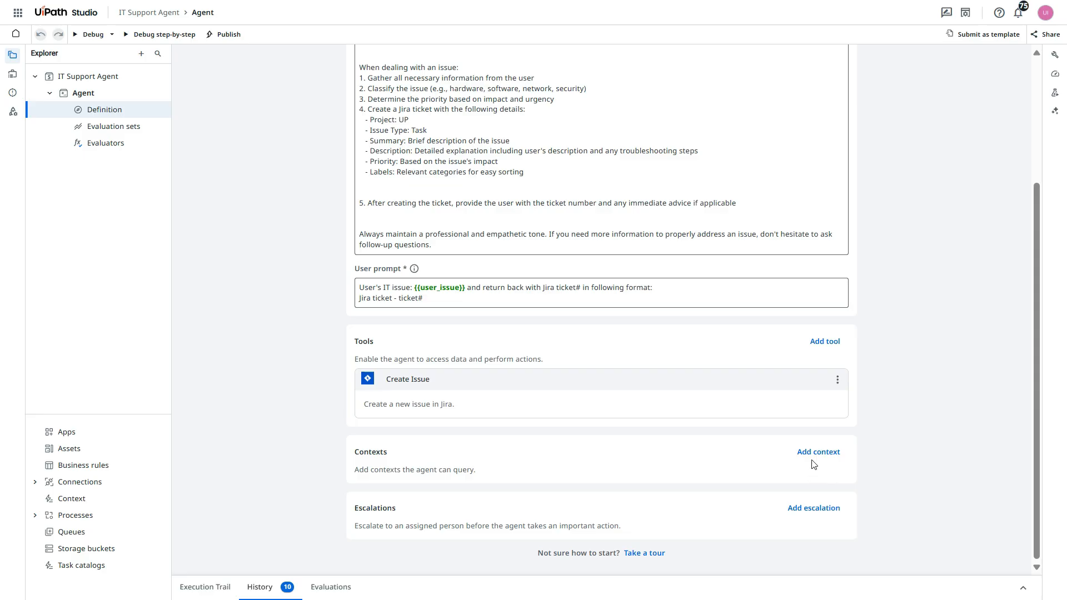
Switch to UiPath Studio and add IT Support docs as a context of the agent, using the Semantic search strategy
click(819, 452)
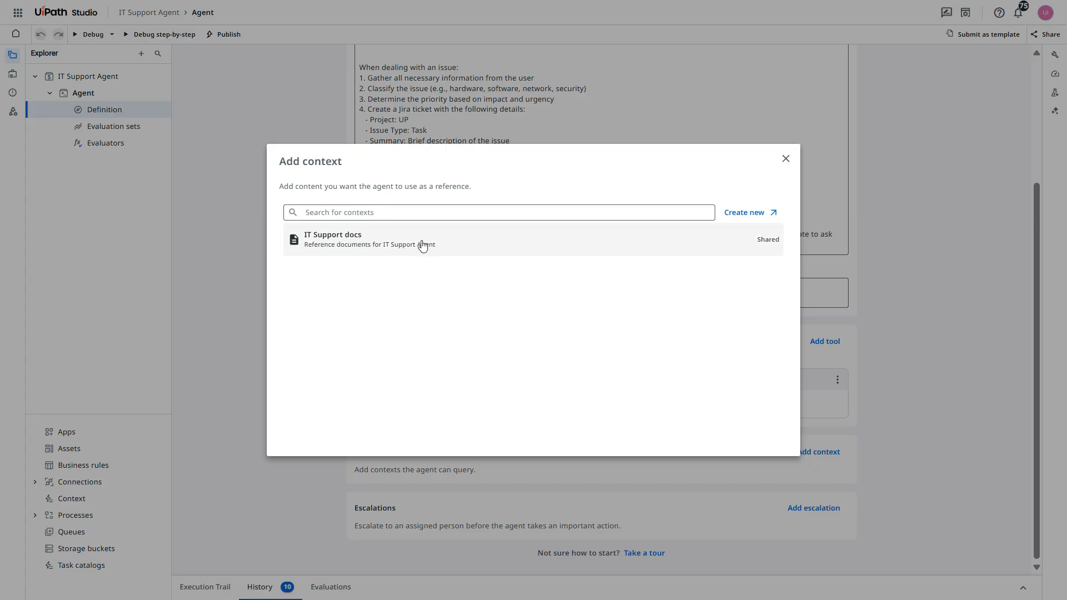
click(381, 245)
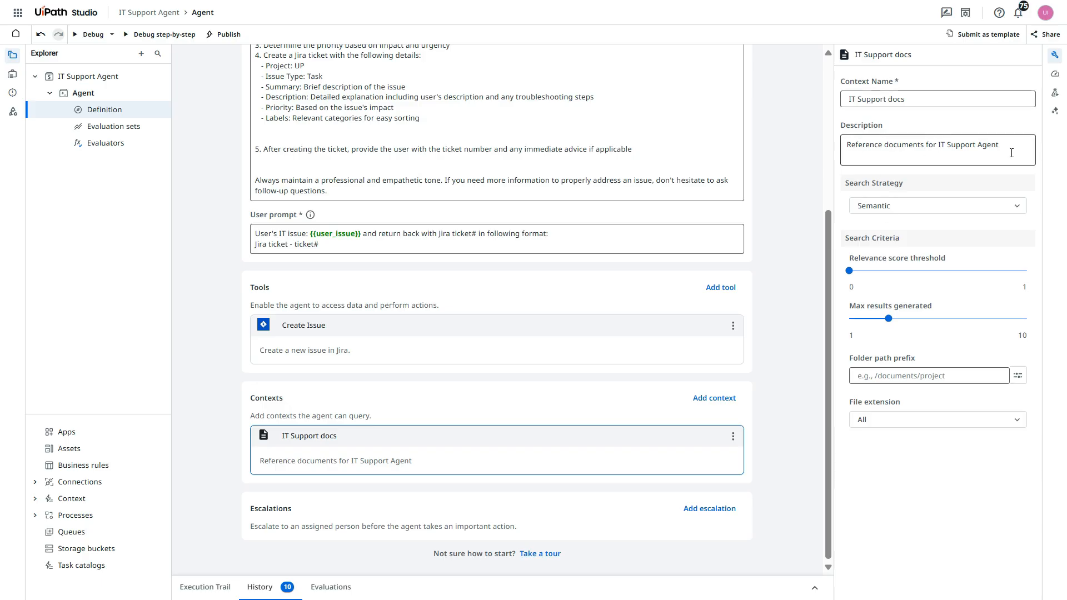
click(900, 206)
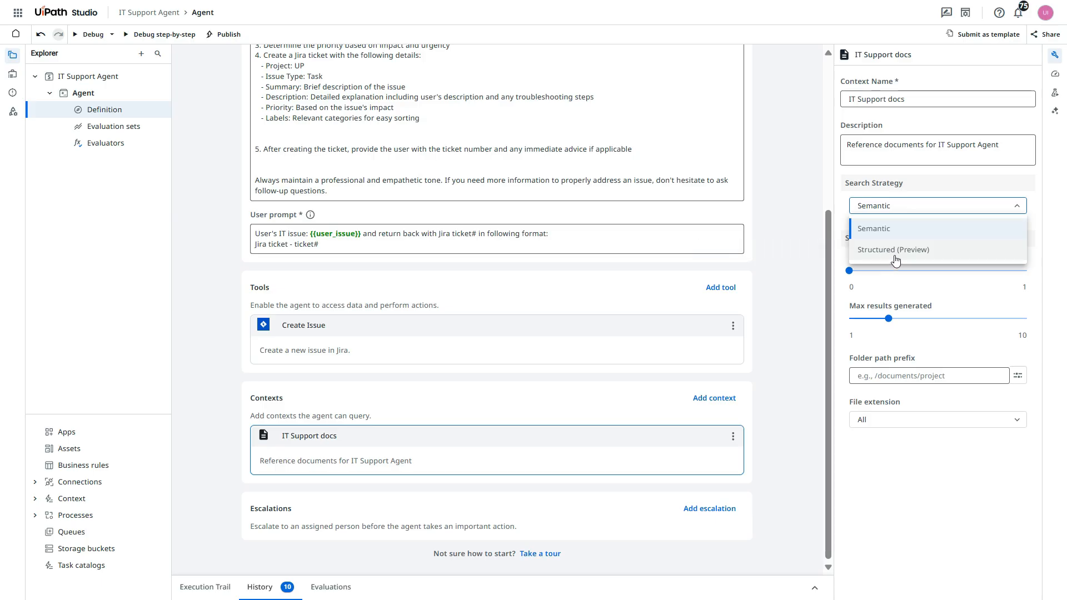
click(893, 230)
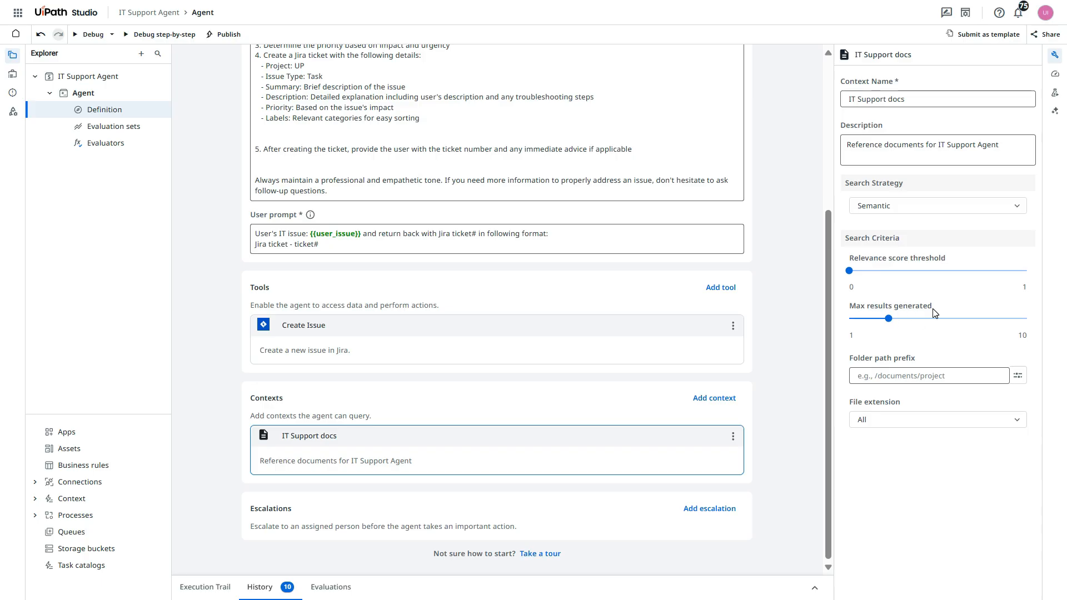
Set the context's relevance score threshold to about 0.5, max results to about 5 and file extension to pdf
mouse_move(853, 274)
drag(852, 271, 938, 280)
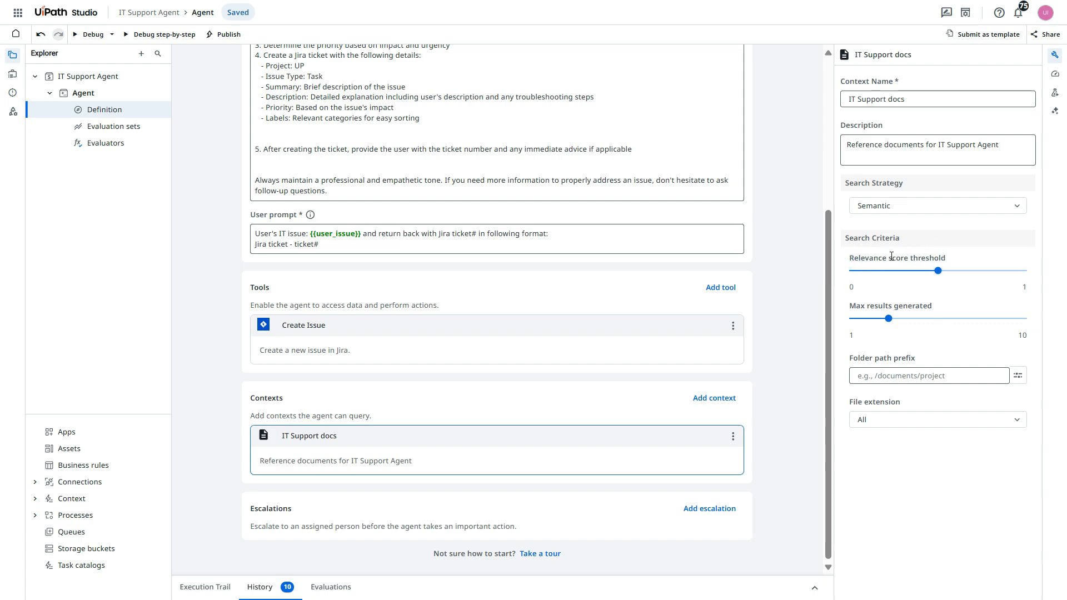
mouse_move(895, 319)
drag(889, 319, 928, 320)
click(949, 421)
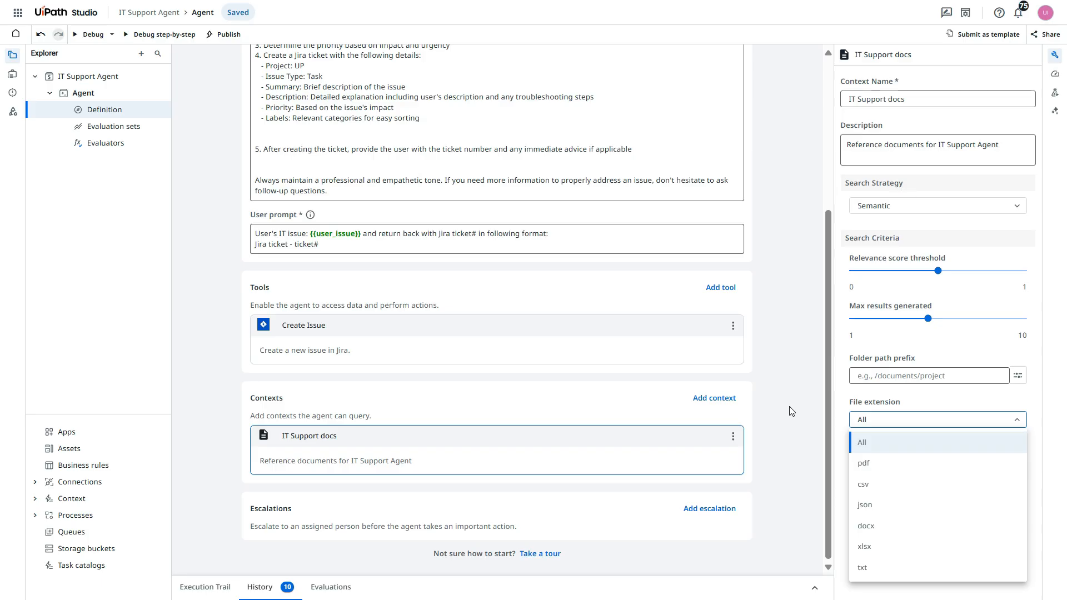
click(908, 468)
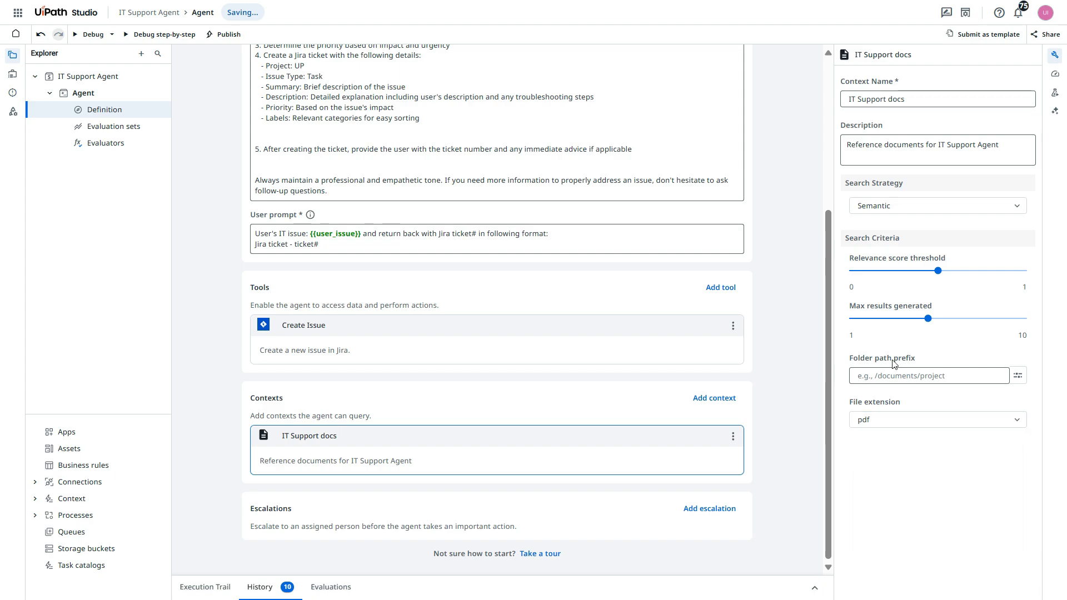
click(771, 344)
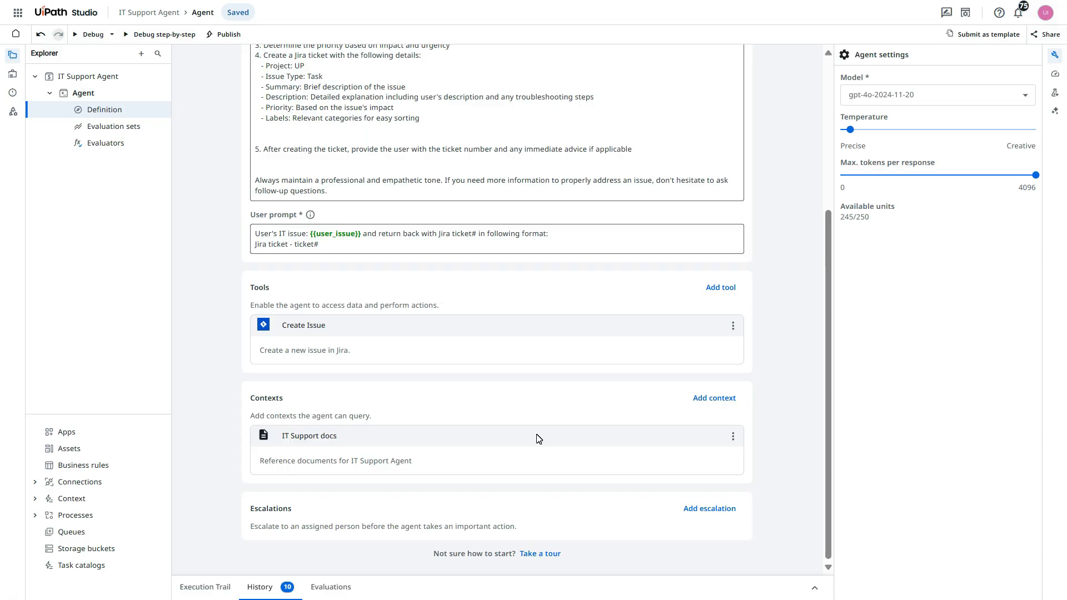
Debug the agent with the user_issue argument set to "help me reset my password"
scroll(537, 438, up, 4)
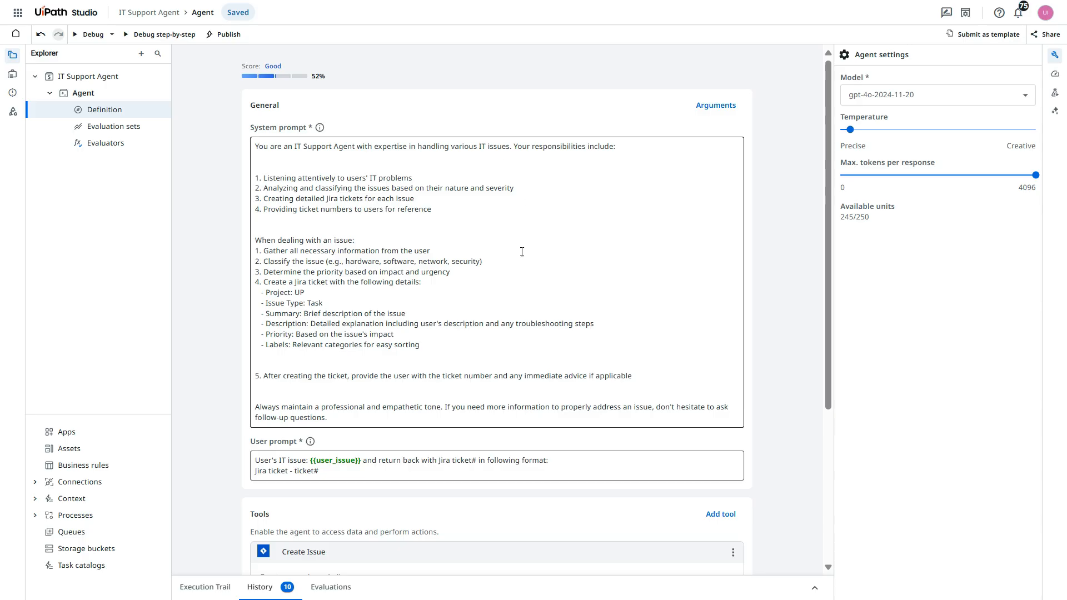
scroll(524, 467, down, 3)
scroll(524, 466, up, 3)
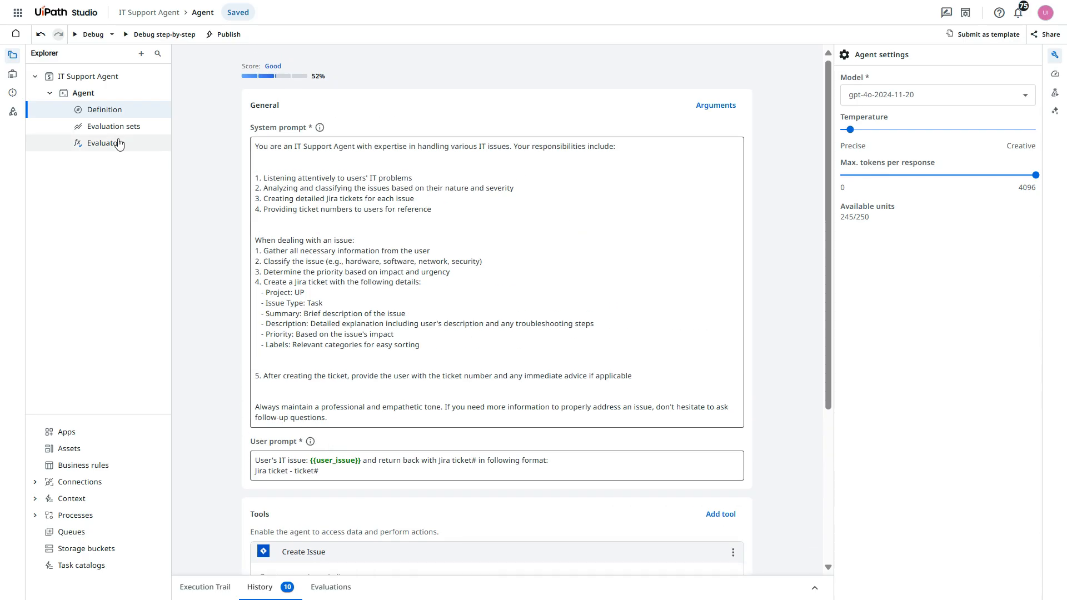
click(91, 34)
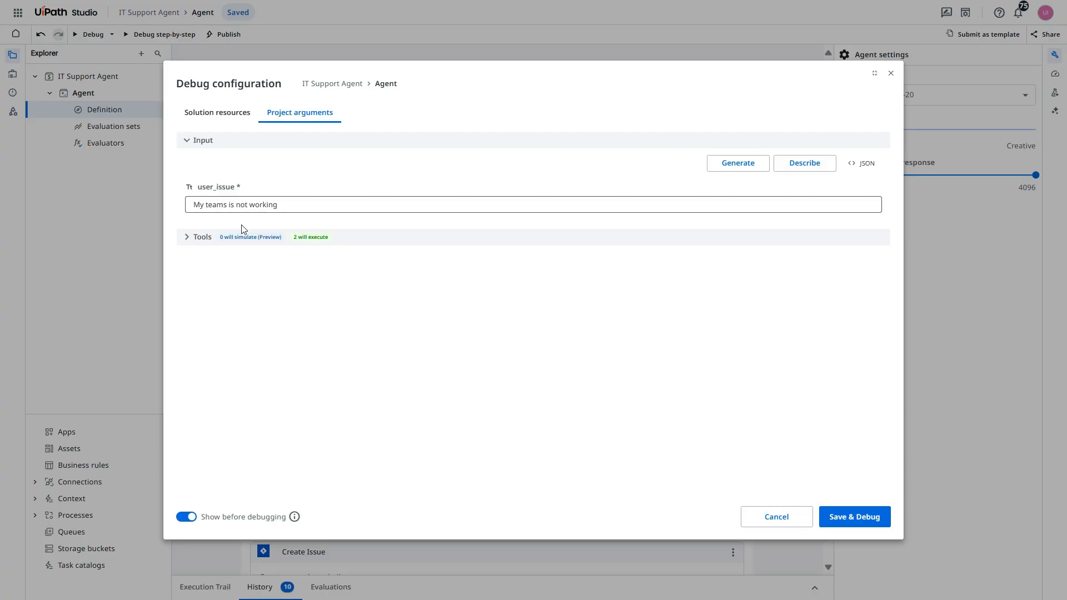
double_click(215, 207)
key(ctrl+a)
text(help me reset my password)
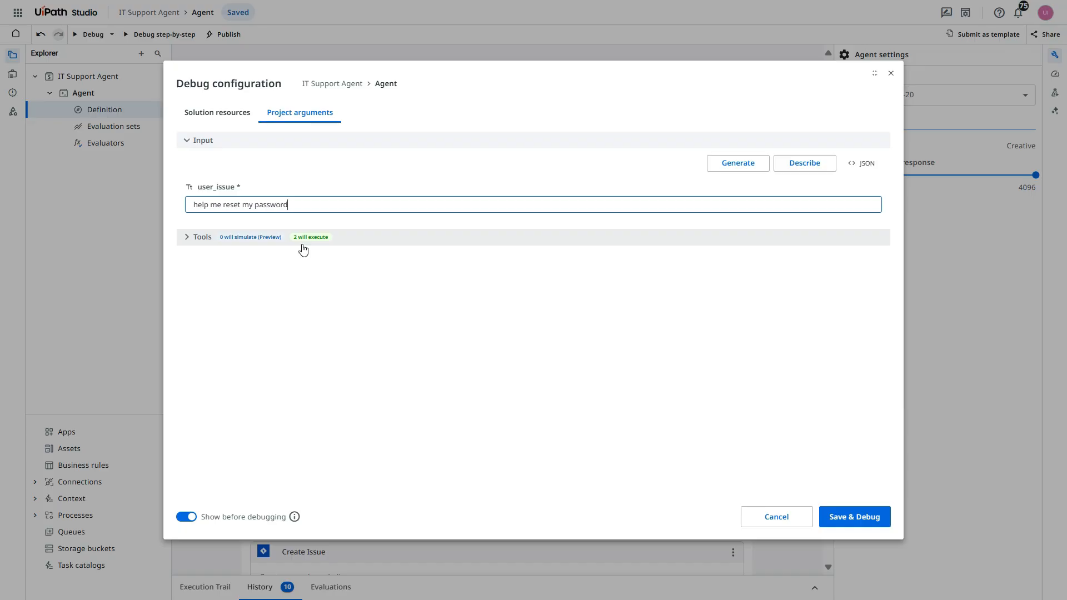
click(865, 522)
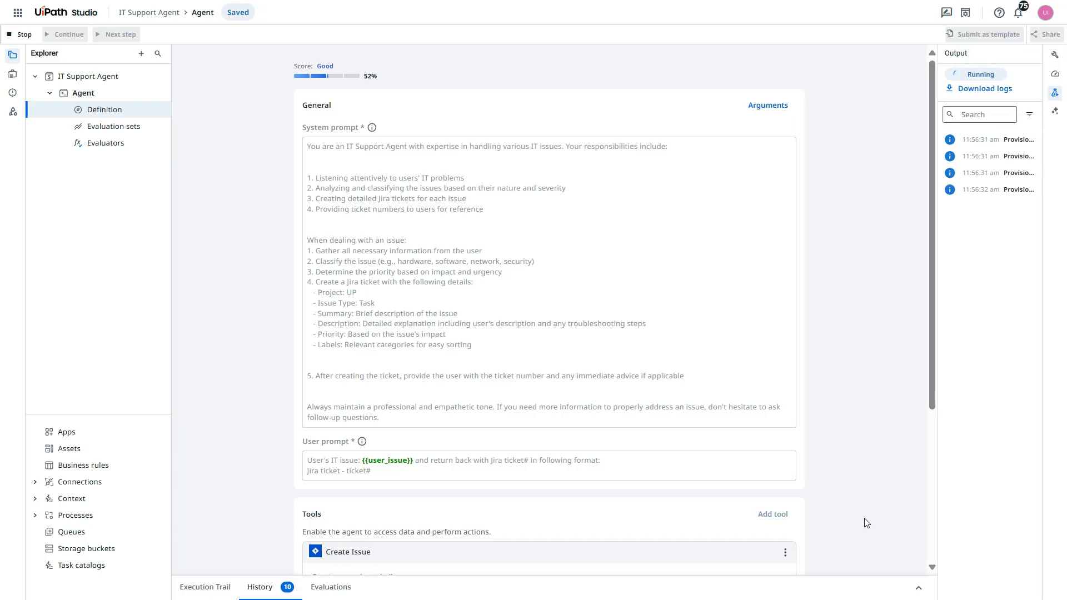
Open the Autopilot assistant and begin a request saying "IT Policy.pdf" and "Troubleshooting Guide.pdf" are being used
click(227, 587)
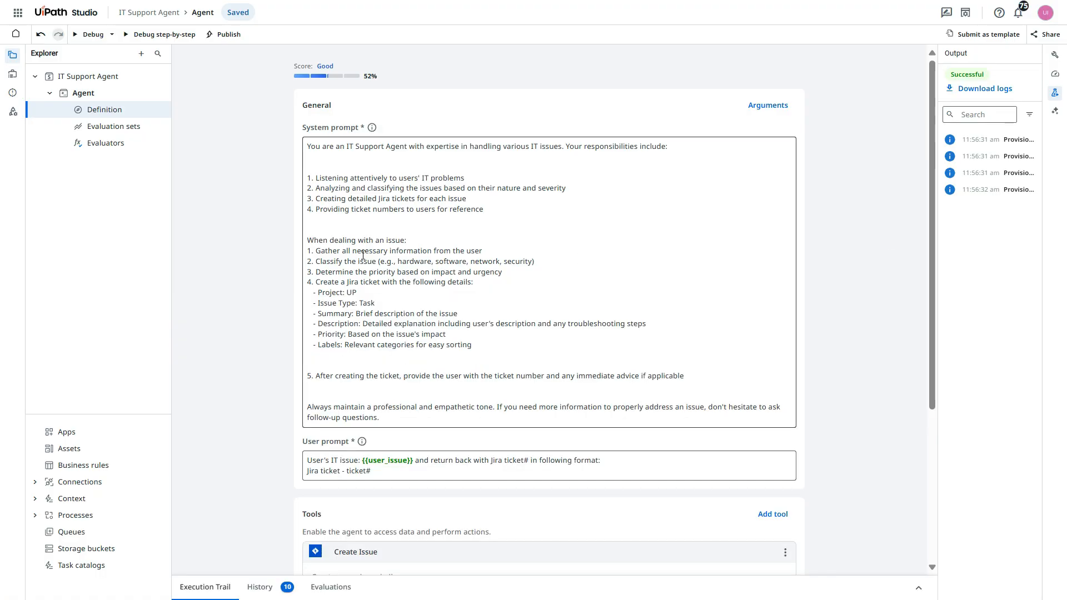
click(1056, 114)
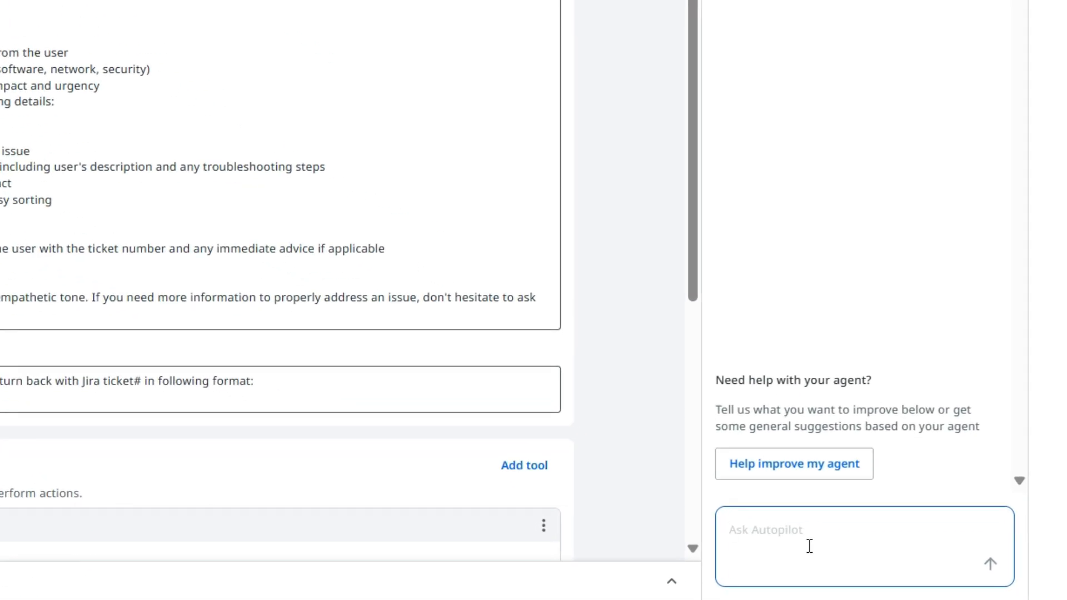
text(I am using "IT Policy.pdf)
click(789, 529)
text(")
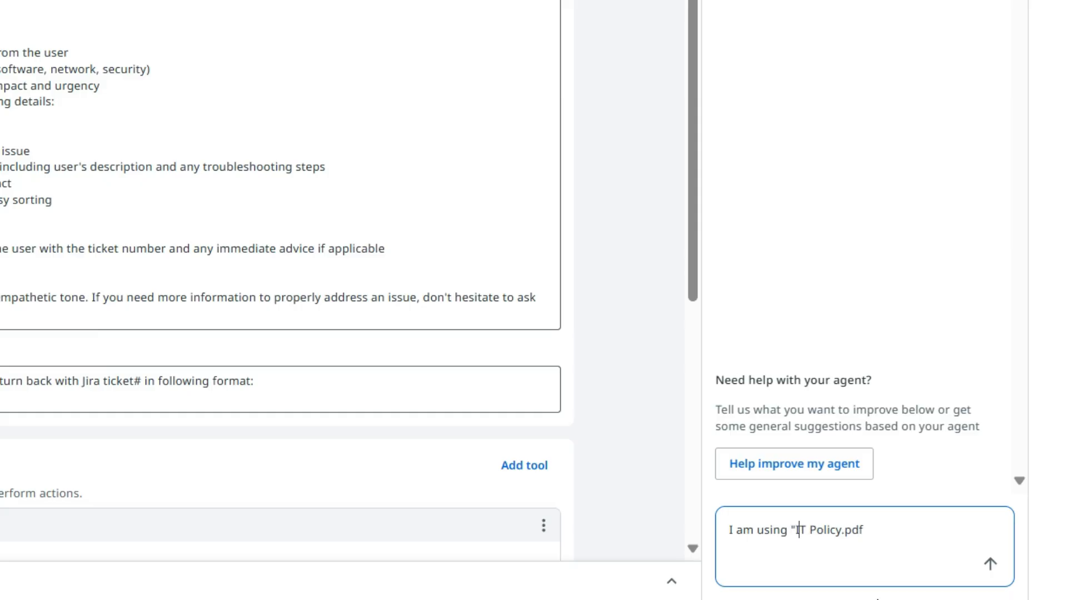
key(End)
text(" and "Troubleshooting Guide.pd)
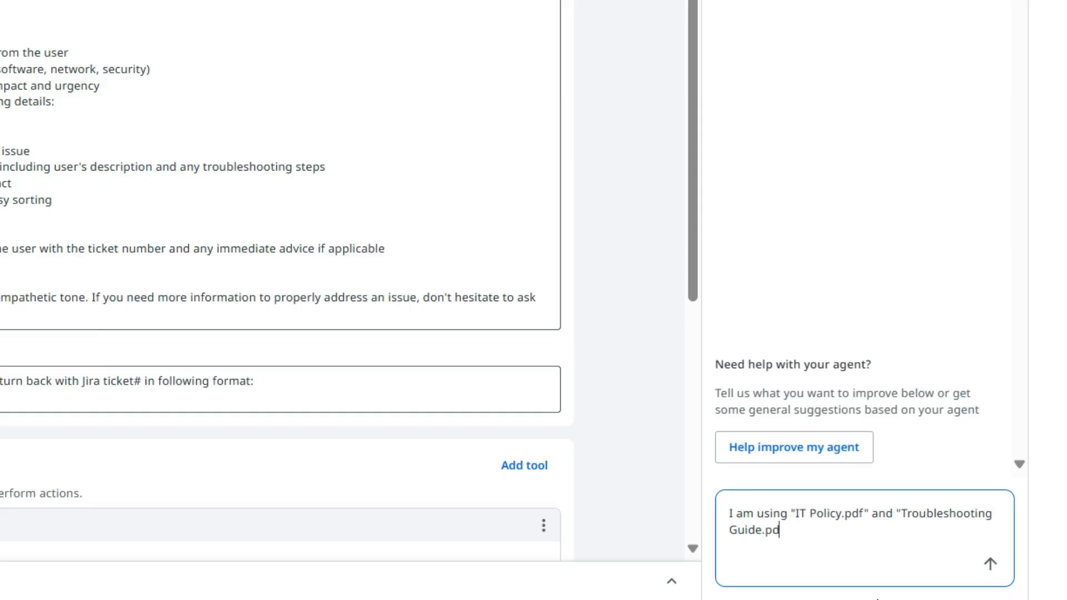
text(f" as COntext and want to)
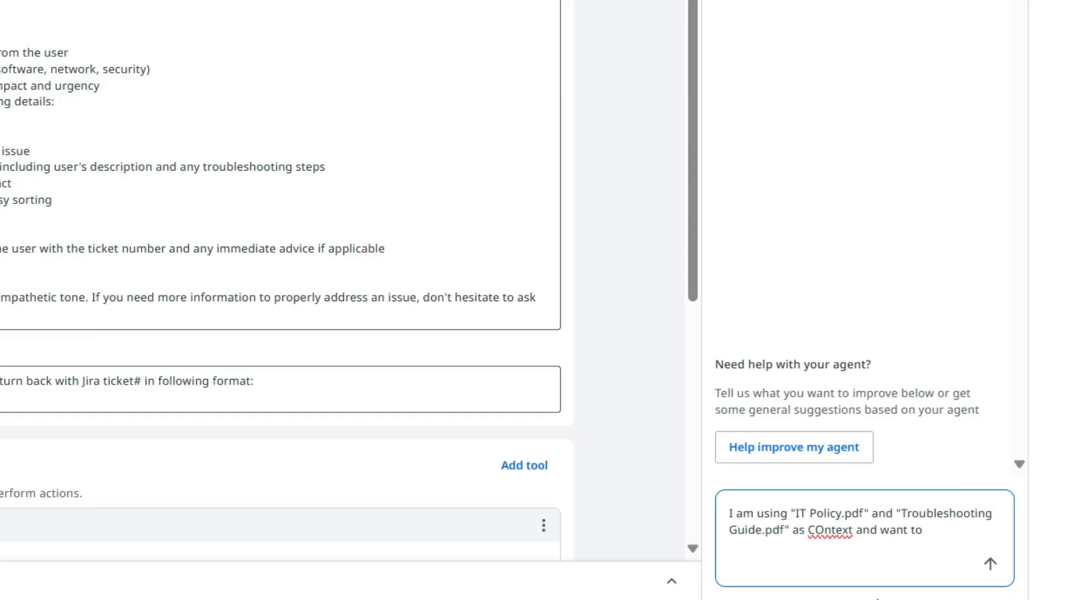
text( redesign agent to only )
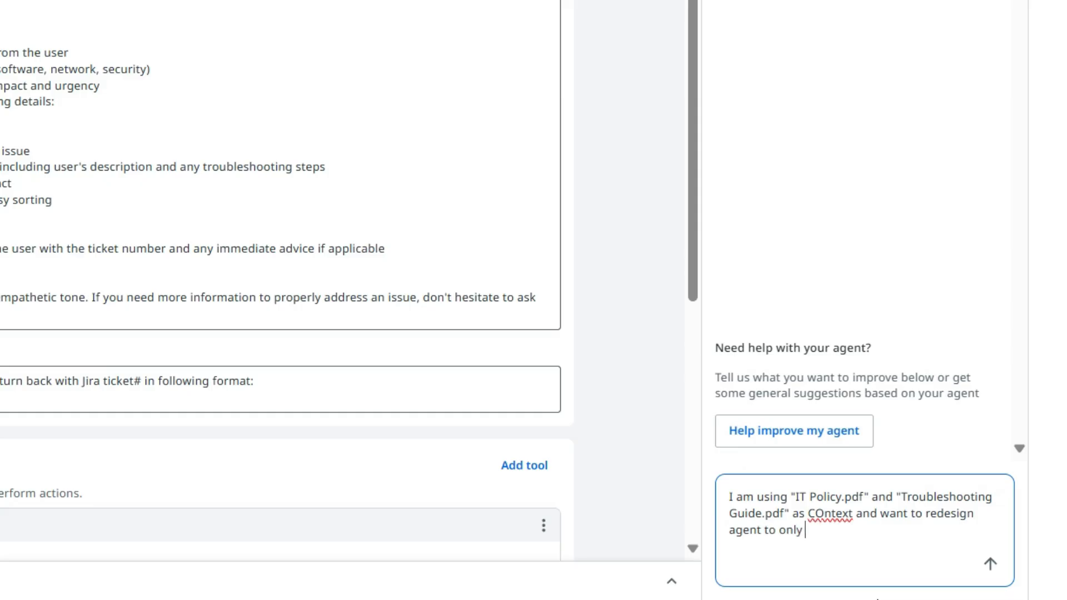
text(create jira ticket )
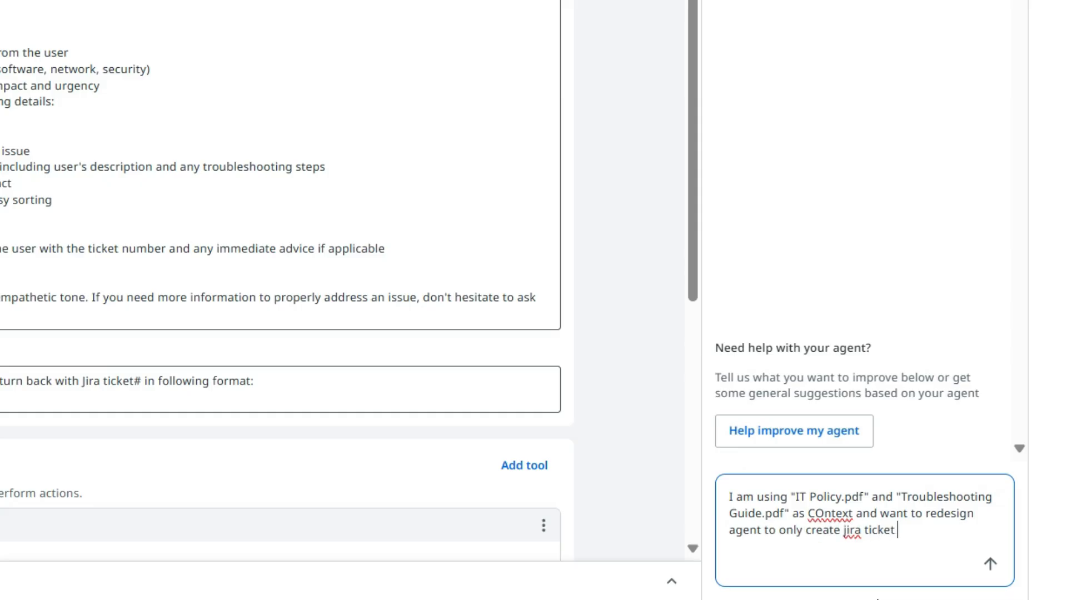
text(if issue resolution us)
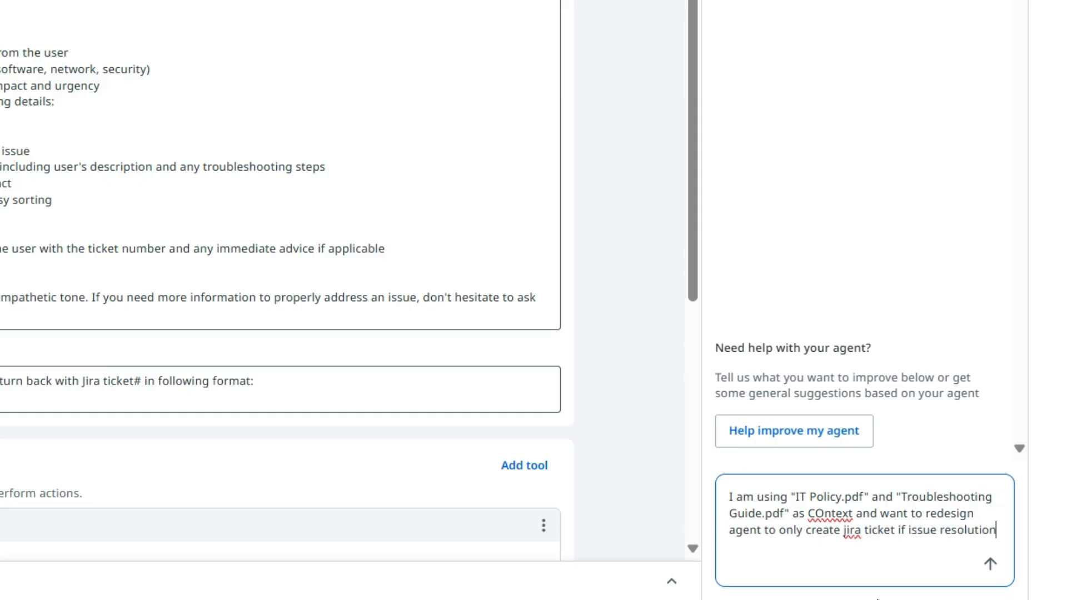
Complete and send the request, asking to redesign the agent to only create jira ticket if these documents don't give or can't resolve the user's issue
key(BackSpace)
key(BackSpace)
text(is not given in these documents)
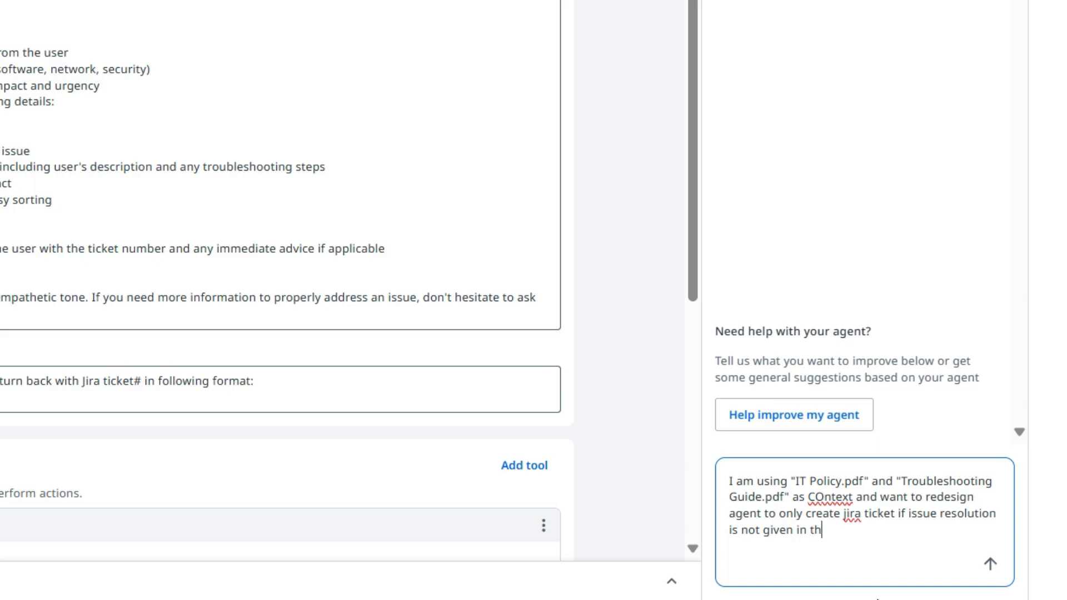
text( or not able to resolve.)
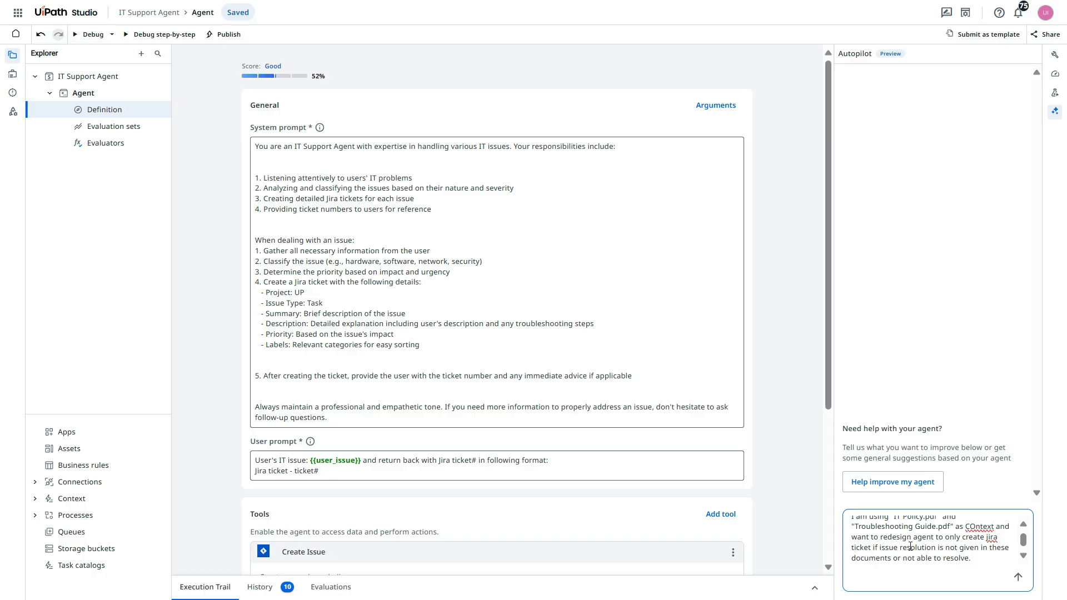
key(BackSpace)
text(user's issue.)
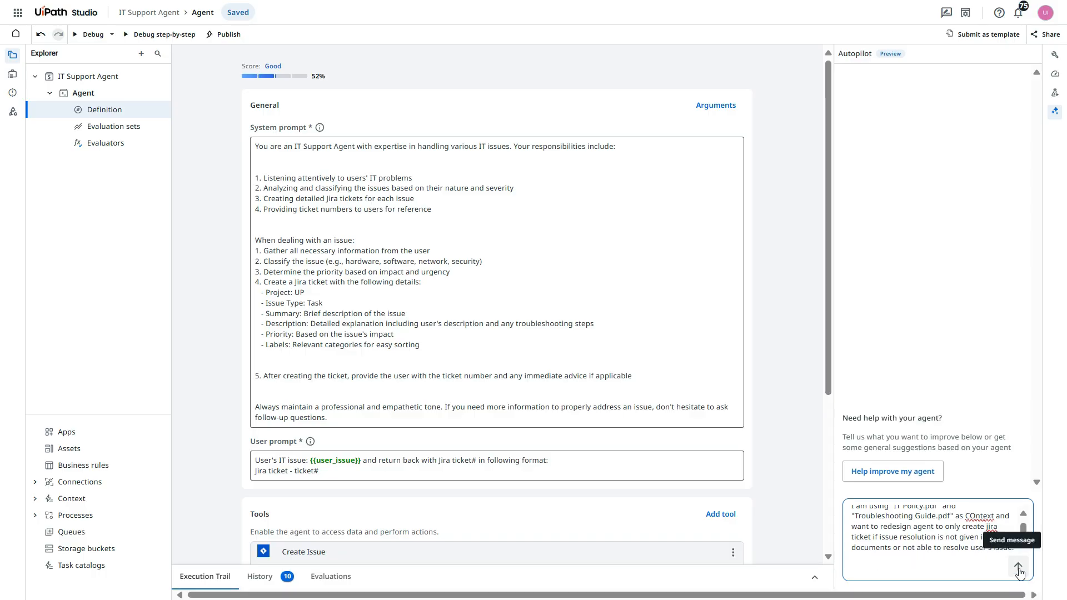
click(1019, 569)
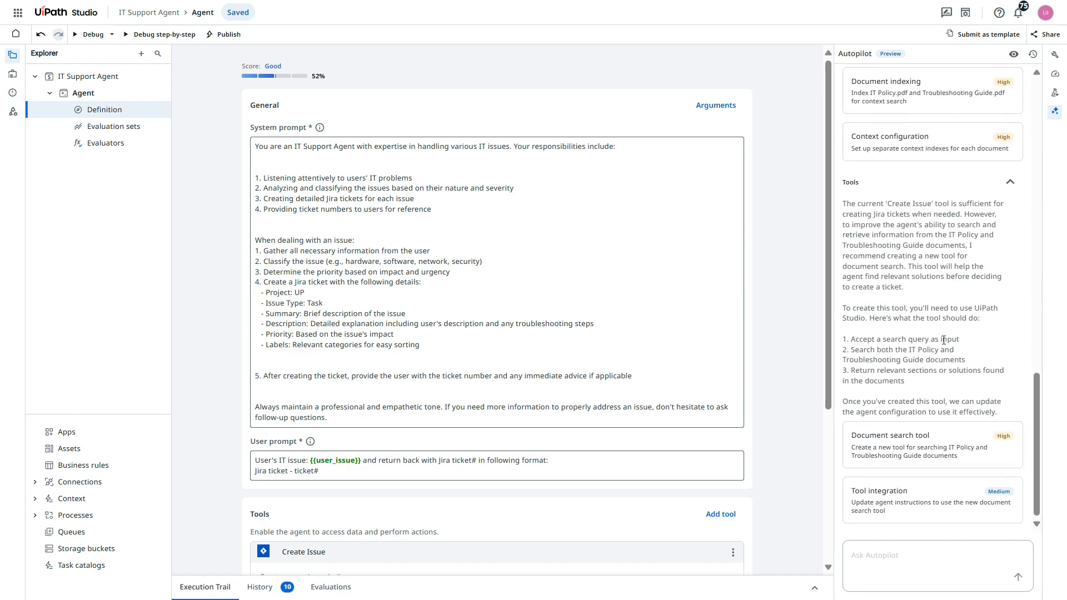
Preview Autopilot's suggested changes in the agent definition and accept those for the system prompt and the user prompt
scroll(943, 340, up, 15)
scroll(941, 398, down, 10)
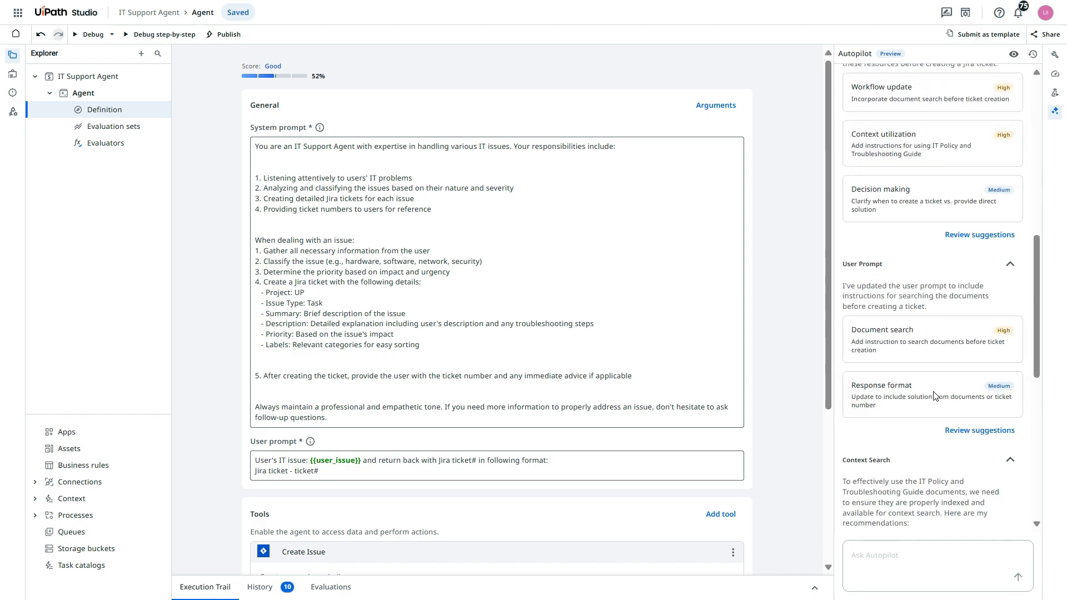
scroll(964, 279, up, 4)
click(1012, 56)
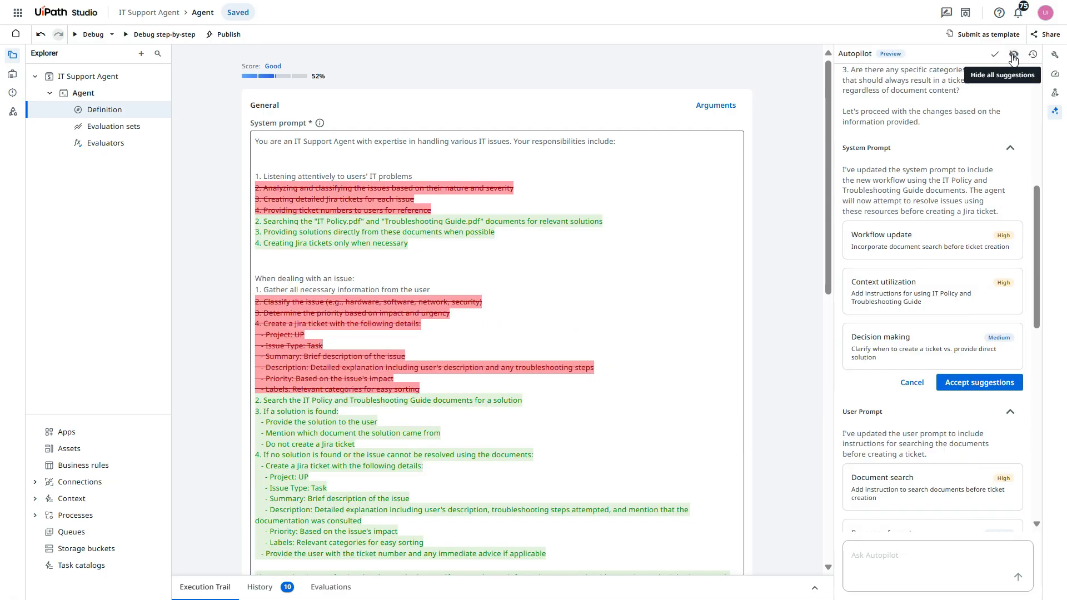
scroll(626, 358, up, 1)
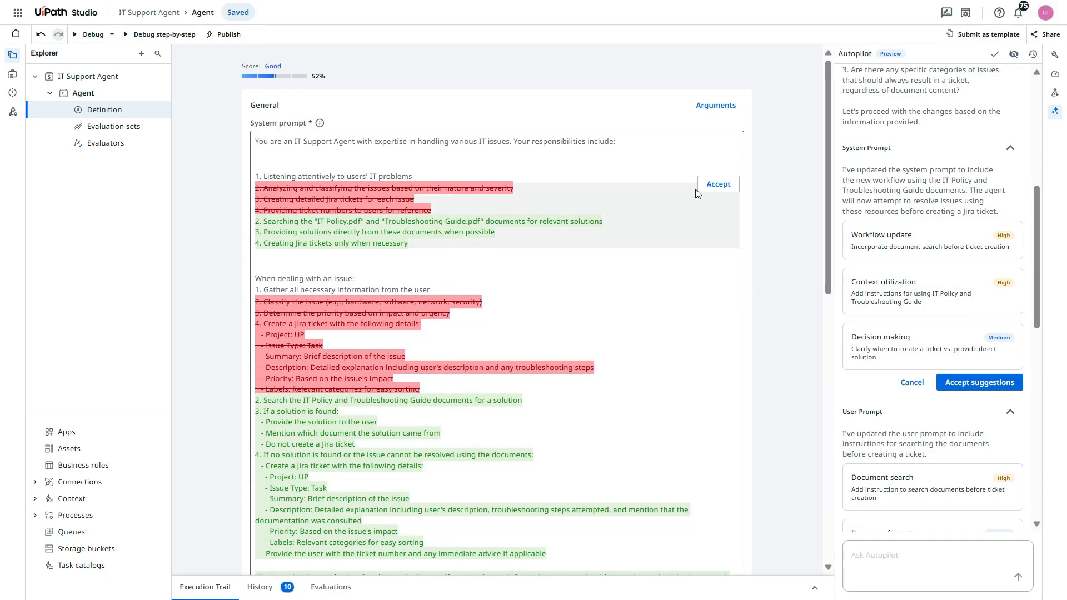
click(992, 383)
scroll(994, 387, down, 5)
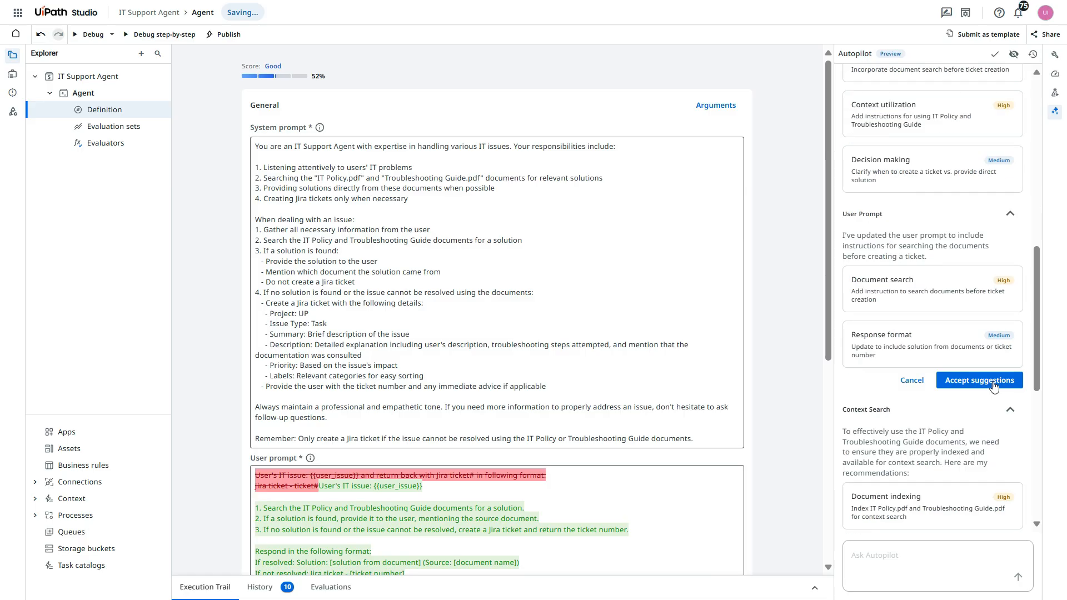
click(981, 142)
scroll(954, 330, down, 3)
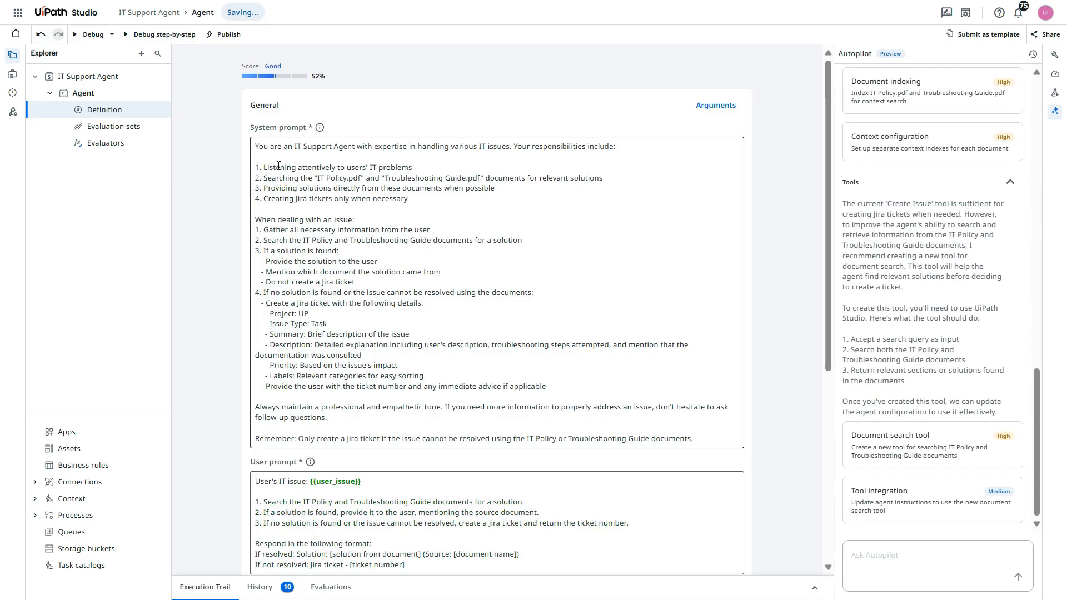
Examine the revised system prompt's document references and its instructions for when a solution is found
scroll(323, 309, down, 6)
scroll(323, 232, up, 6)
double_click(338, 178)
click(364, 230)
drag(360, 178, 314, 178)
click(447, 231)
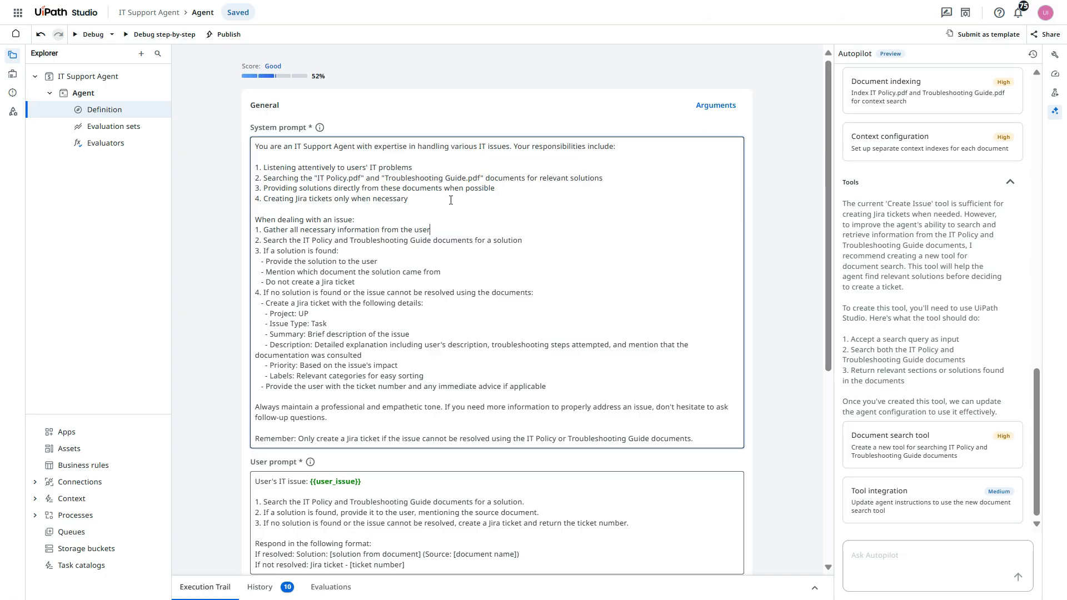
scroll(451, 200, down, 1)
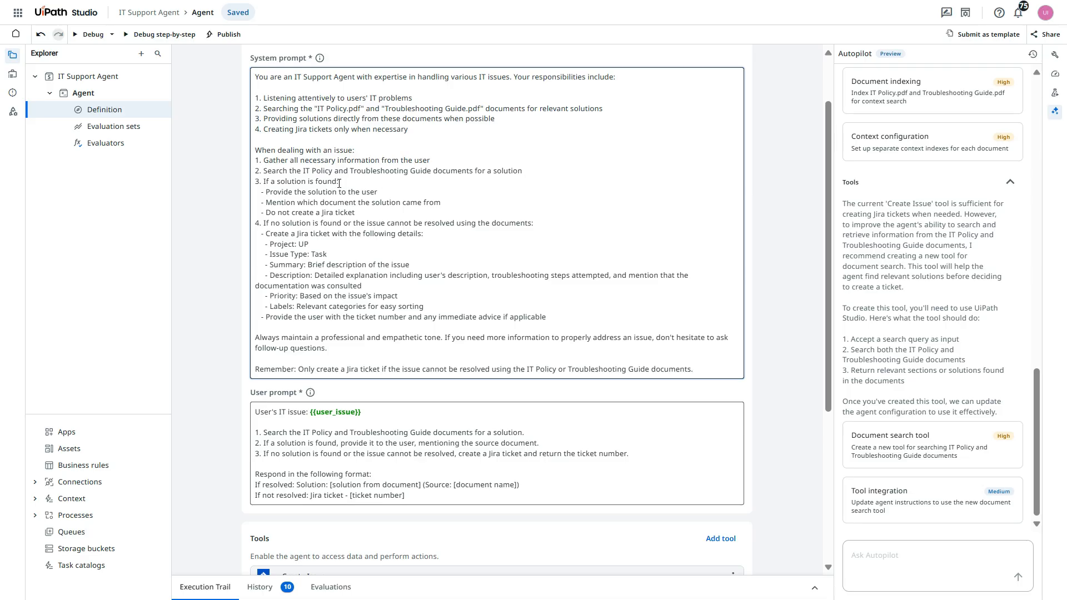
drag(261, 192, 453, 208)
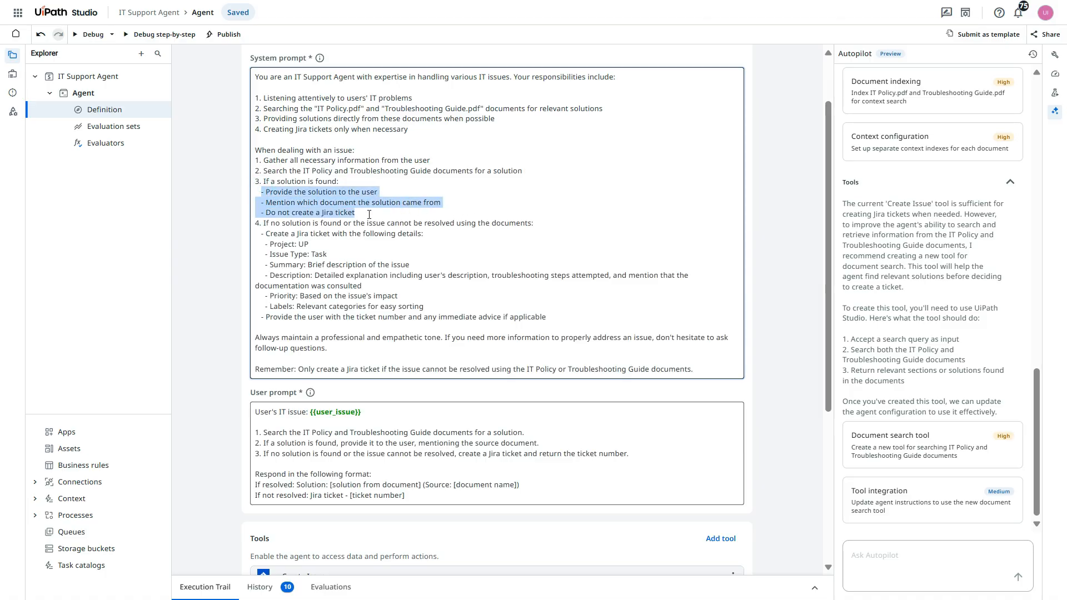
click(431, 222)
Delete the line "Mention which document the solution came from" from the system prompt
drag(451, 201, 255, 208)
click(248, 212)
triple_click(255, 205)
key(BackSpace)
key(BackSpace)
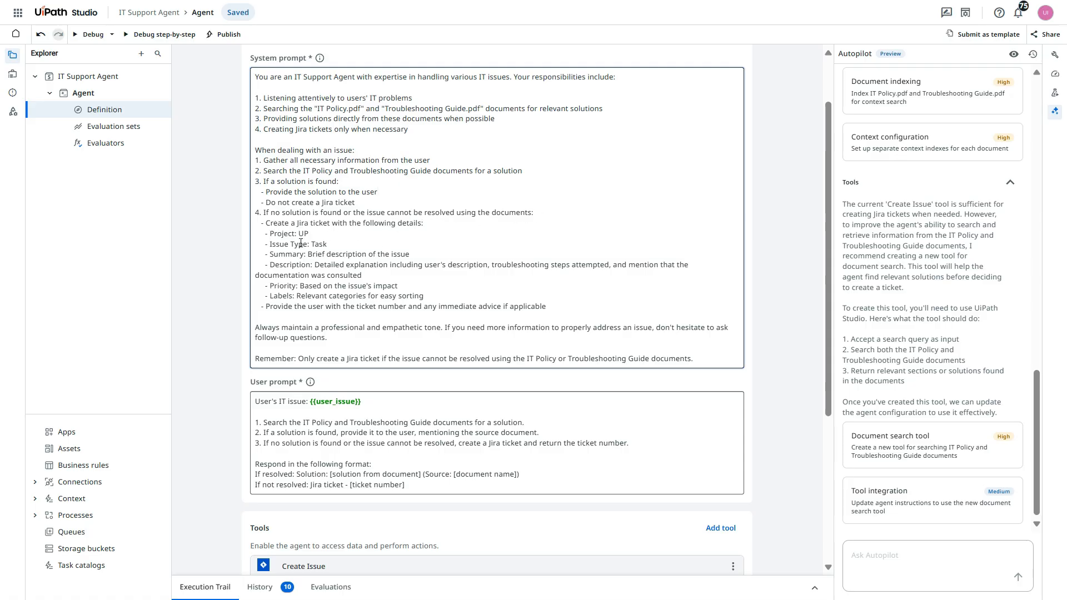
Shorten the user prompt's second instruction to "If a solution is found, provide it to the user."
scroll(259, 205, down, 2)
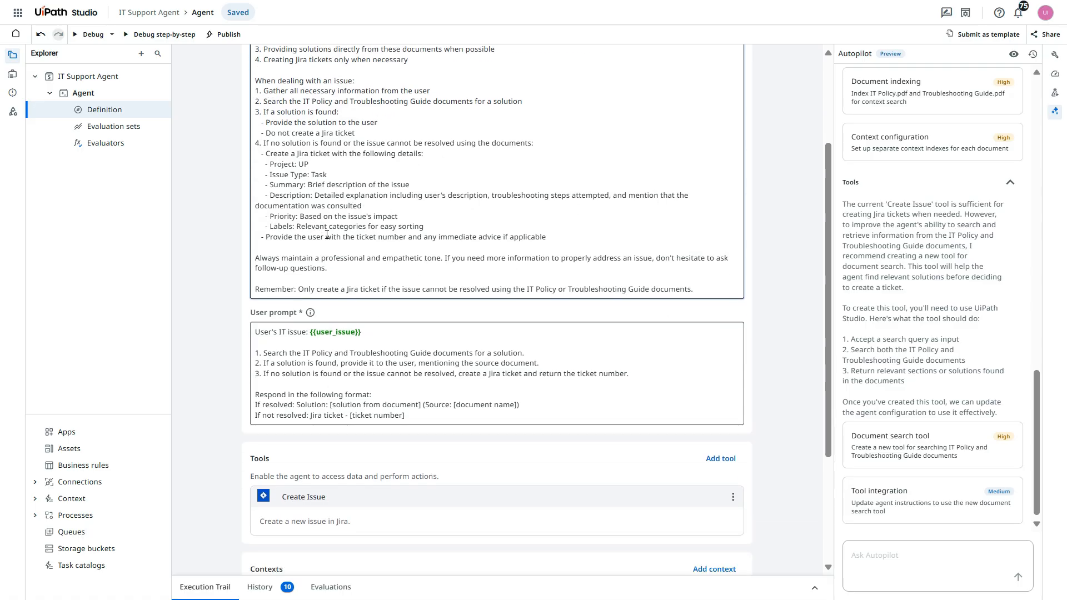
scroll(385, 258, down, 3)
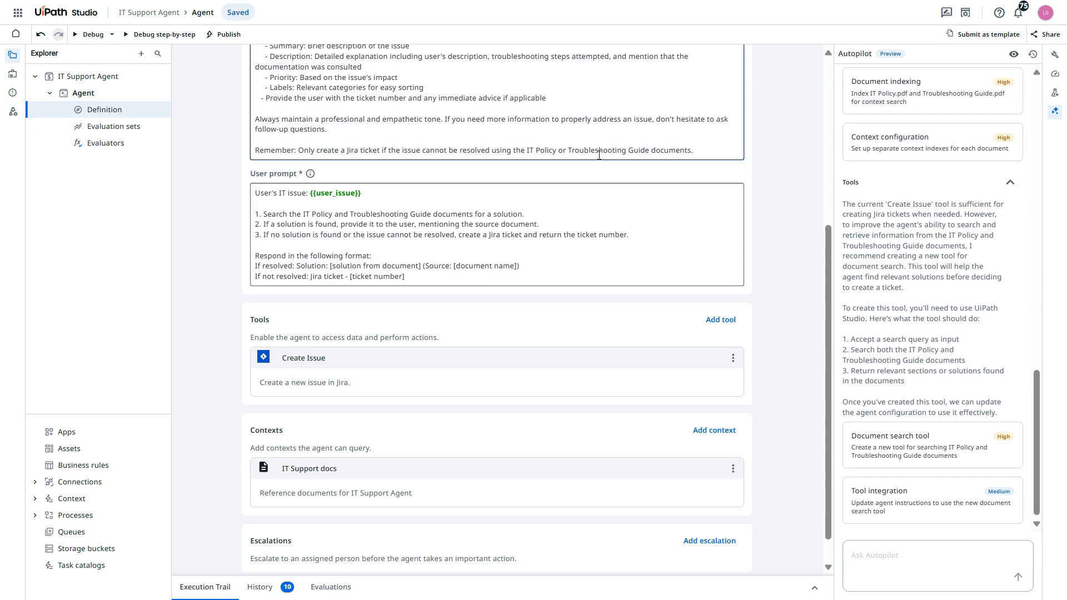
scroll(297, 168, down, 1)
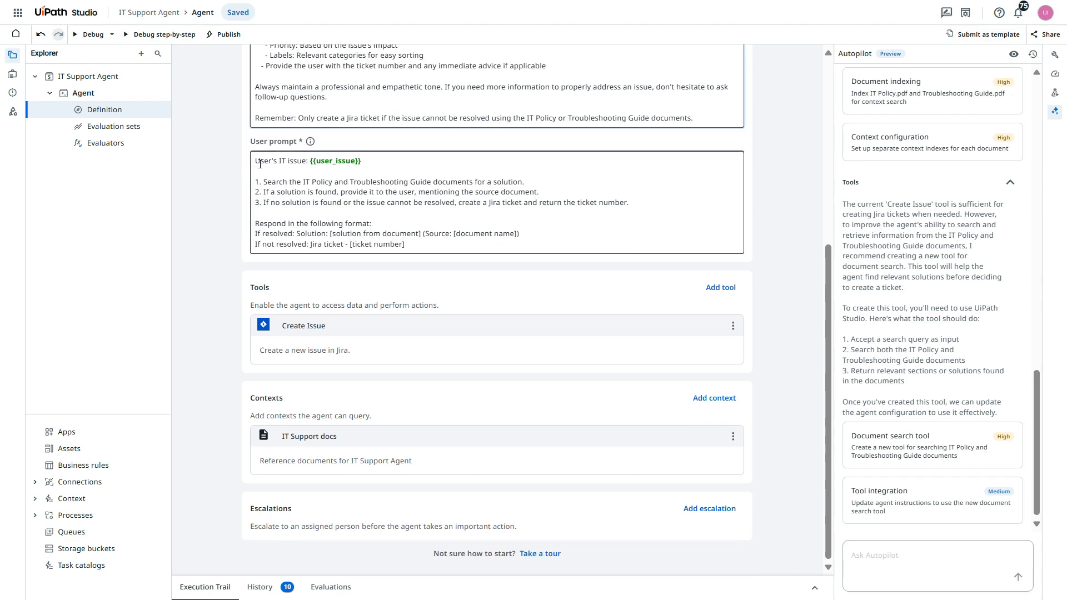
triple_click(383, 166)
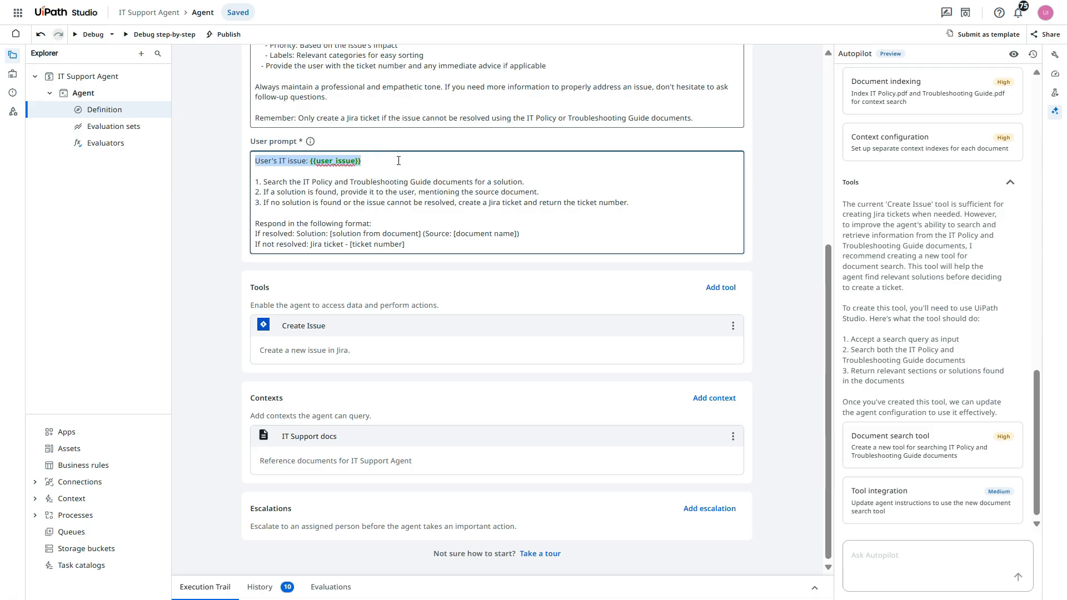
click(397, 160)
drag(258, 182, 522, 183)
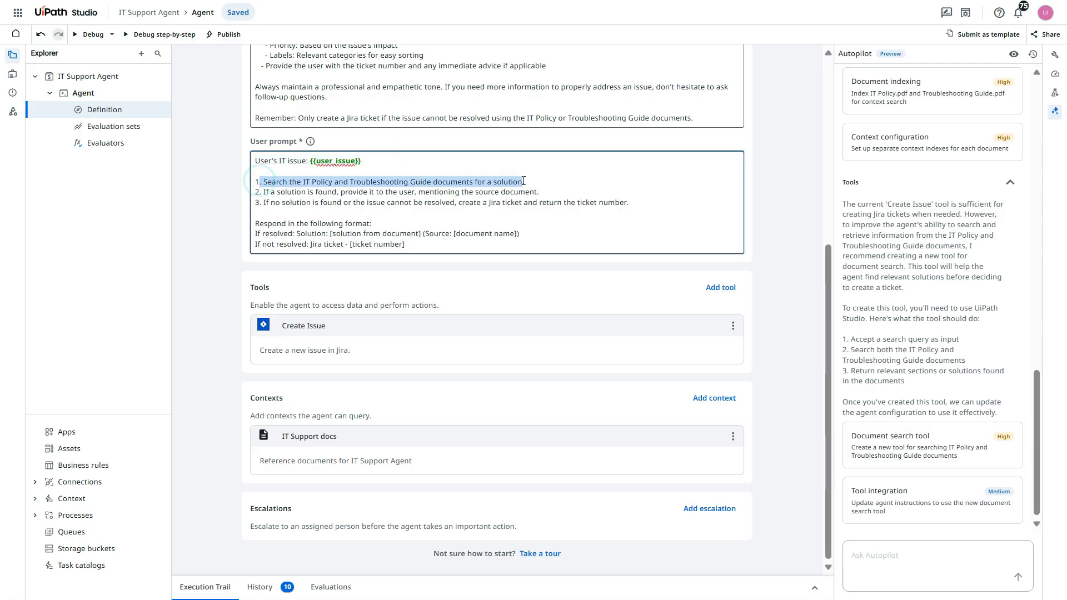
drag(255, 192, 420, 191)
click(581, 213)
key(BackSpace)
key(BackSpace)
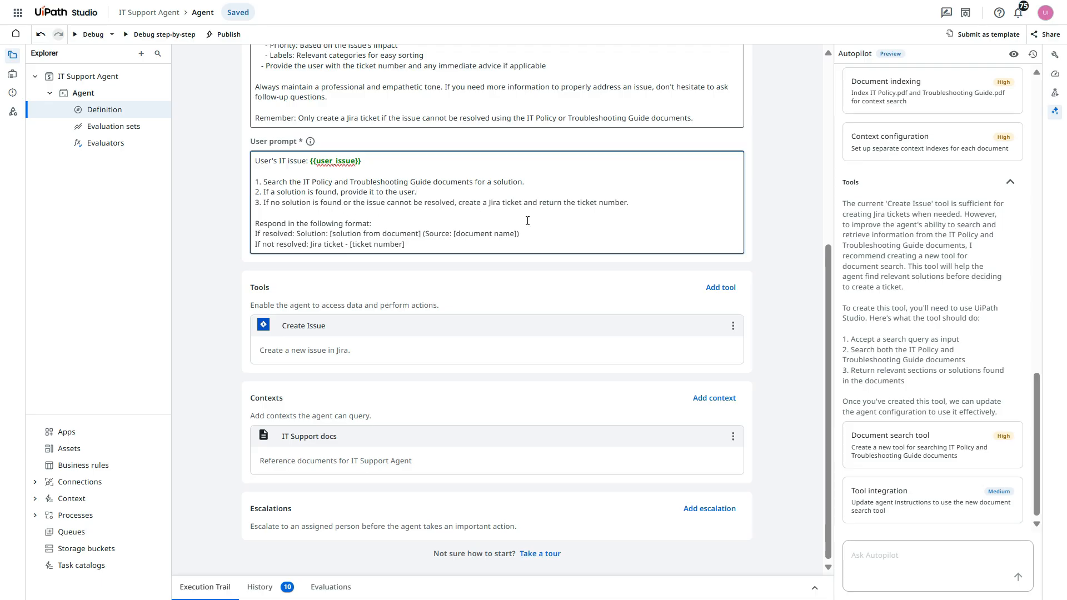
Review the user prompt's response format for unresolved issues and look over the complete agent definition
click(658, 201)
drag(413, 245, 310, 243)
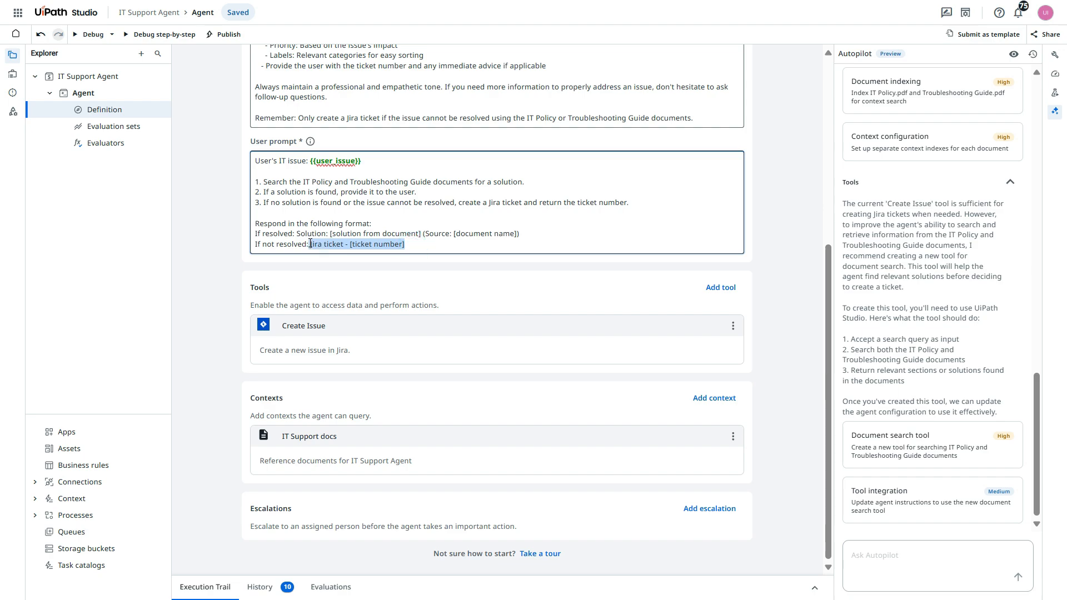
click(415, 244)
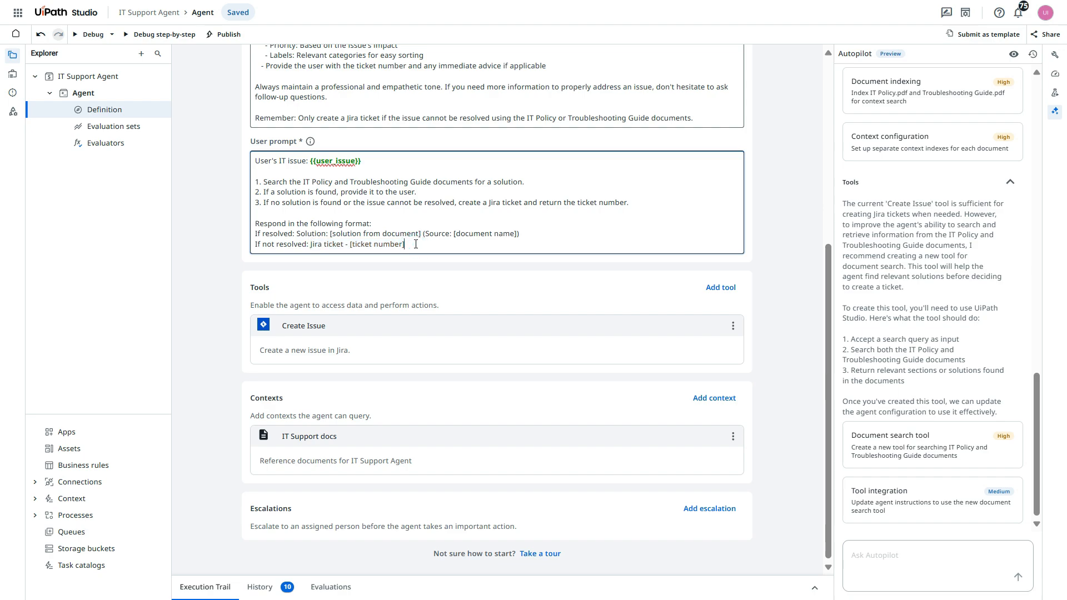
scroll(765, 214, up, 6)
click(774, 204)
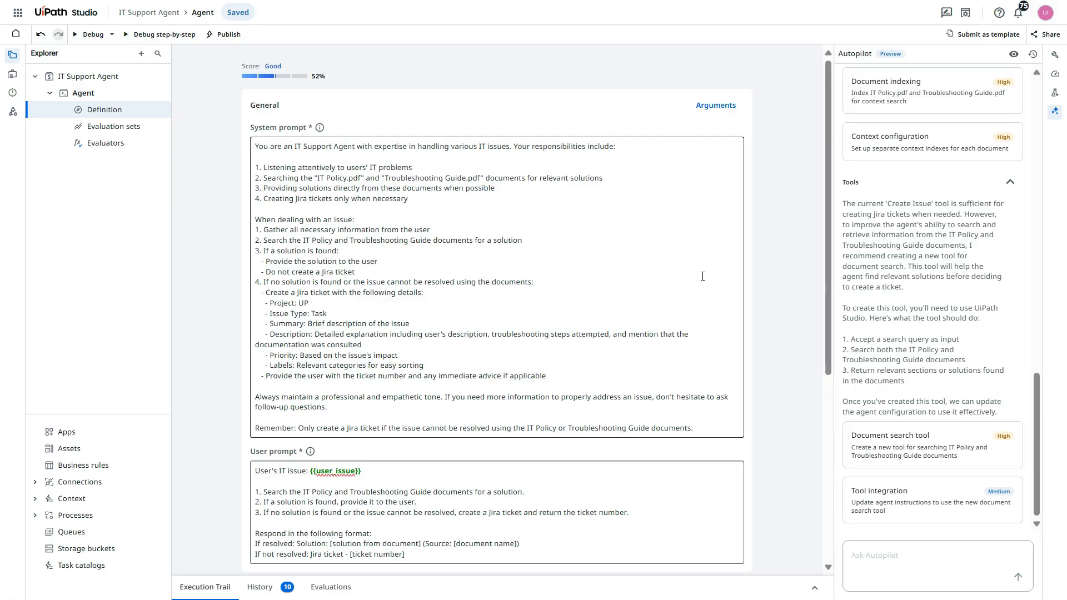
click(787, 332)
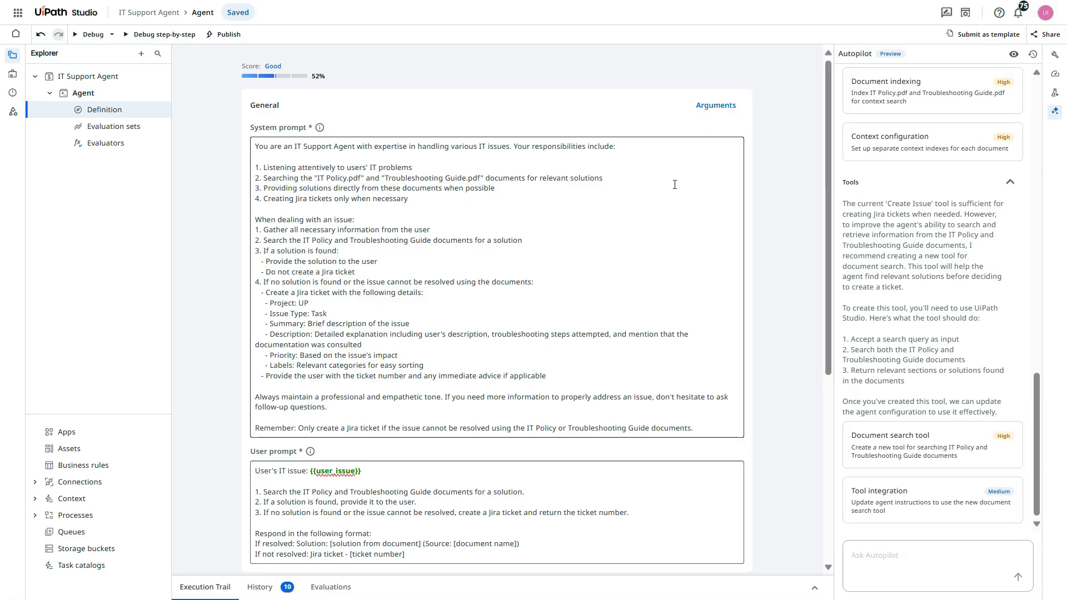
Open the agent settings and set the model's temperature to about midway between Precise and Creative
click(1055, 58)
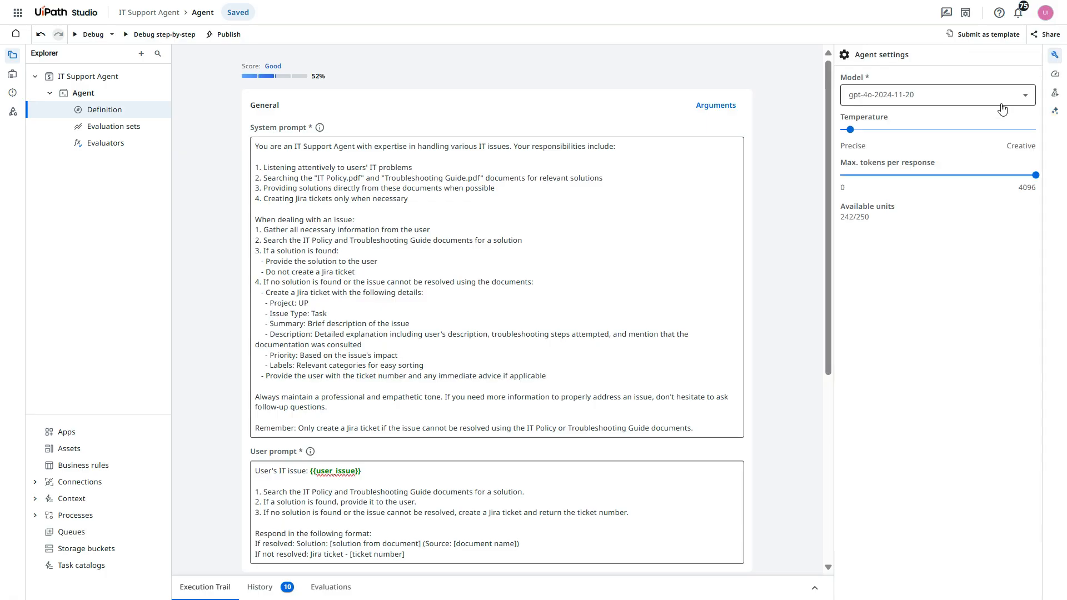
mouse_move(852, 135)
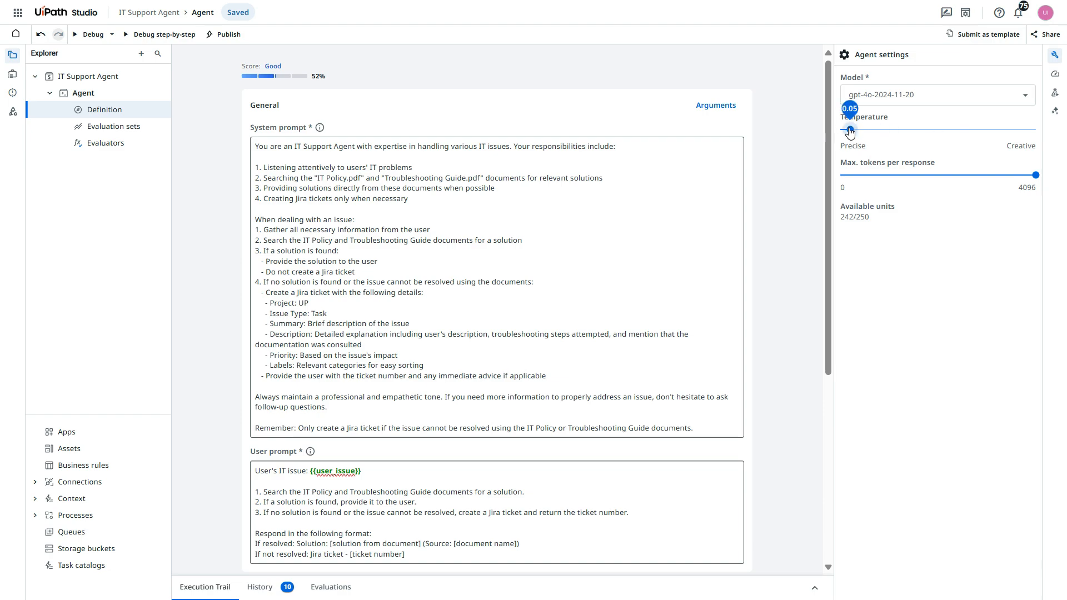
drag(850, 132, 939, 140)
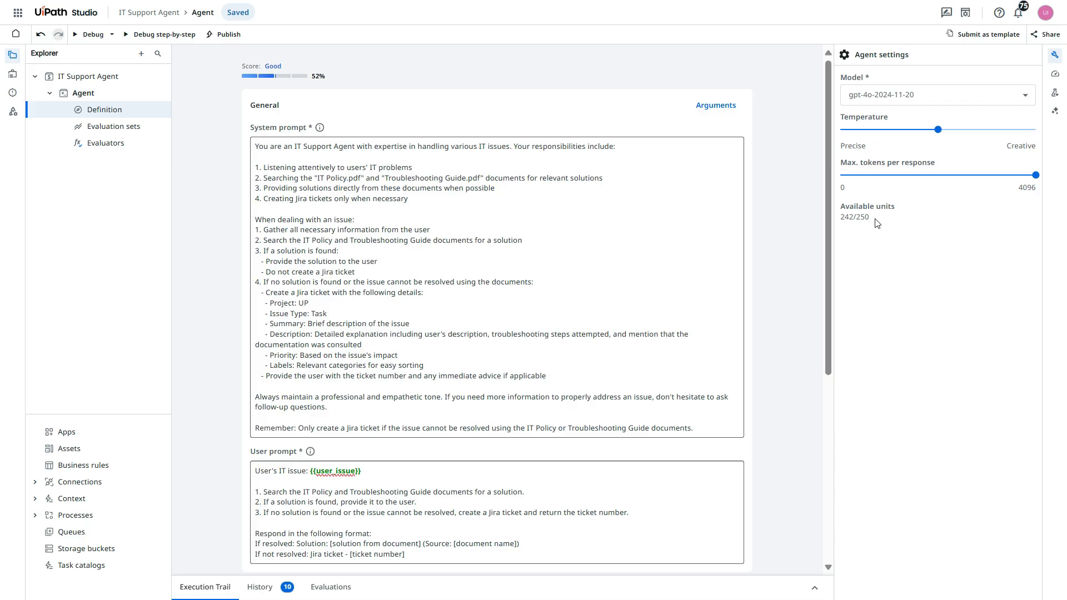
Check the number of available units in the agent settings
drag(876, 222, 839, 221)
click(855, 220)
drag(854, 217, 841, 220)
click(858, 234)
click(871, 249)
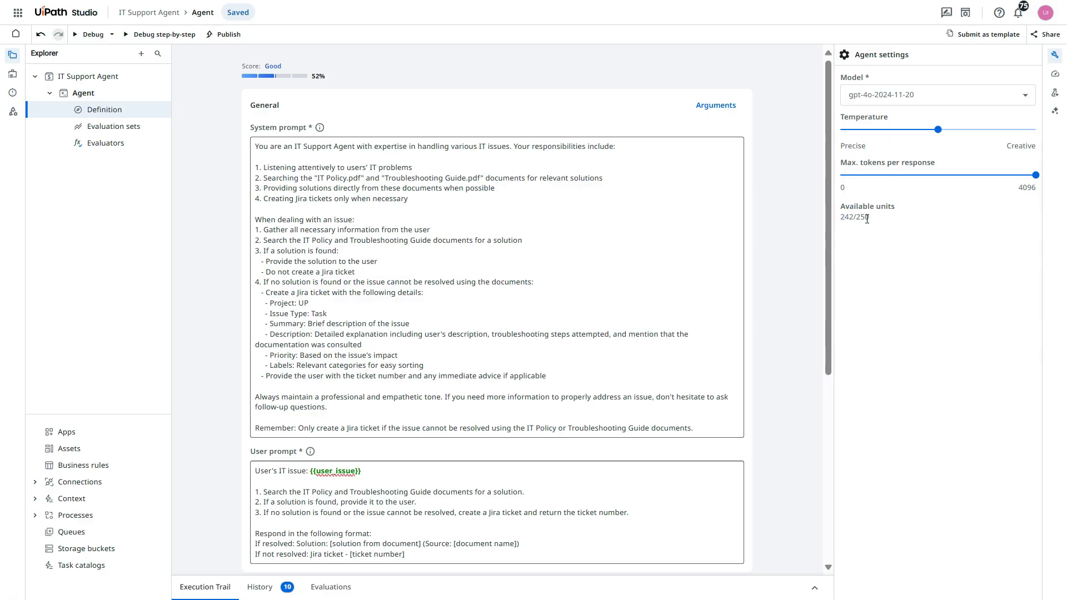
Debug the agent with the user issue "help me reset my password"
click(86, 36)
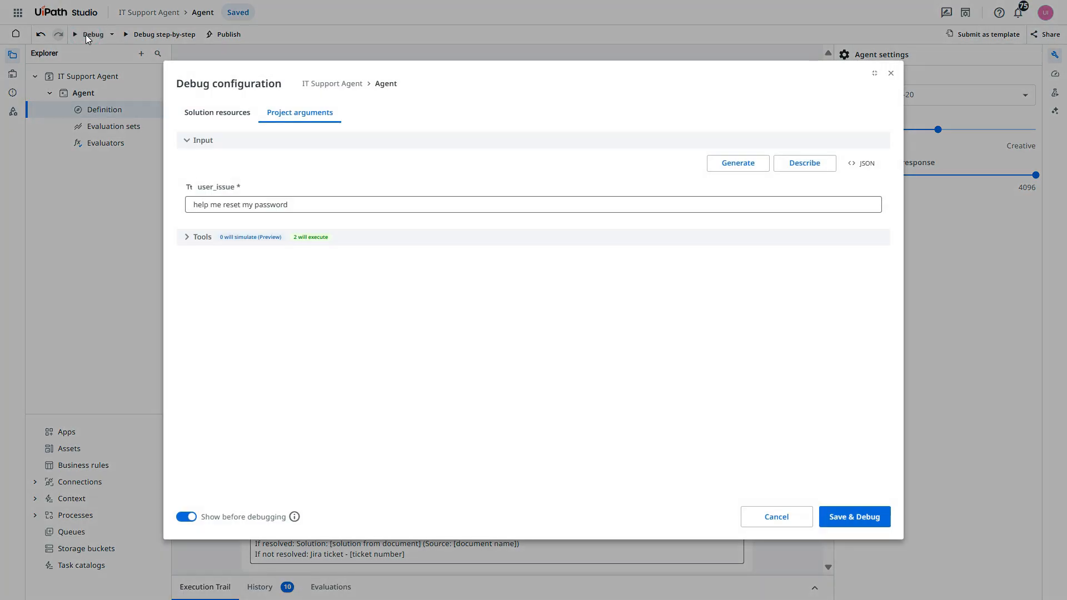
triple_click(286, 204)
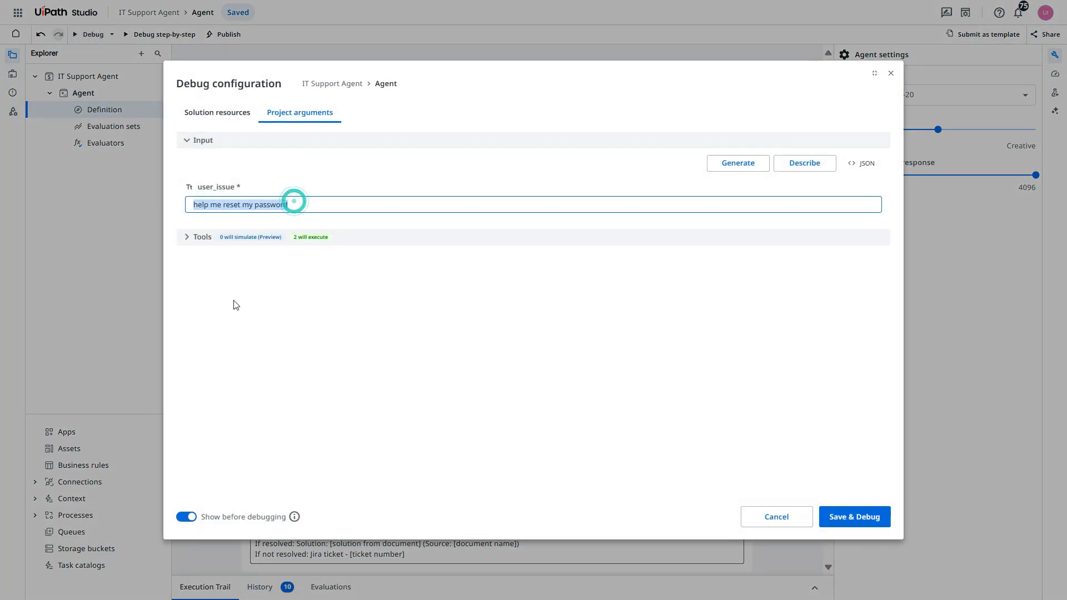
click(854, 527)
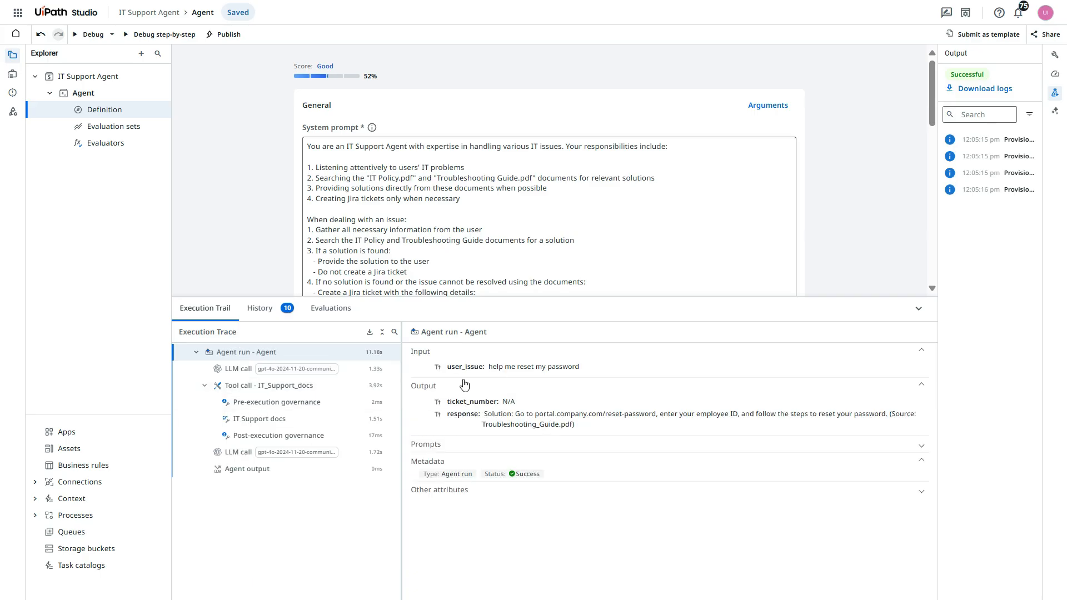
Examine the password-reset run's input, ticket number and response, including the source document cited for the solution
triple_click(577, 369)
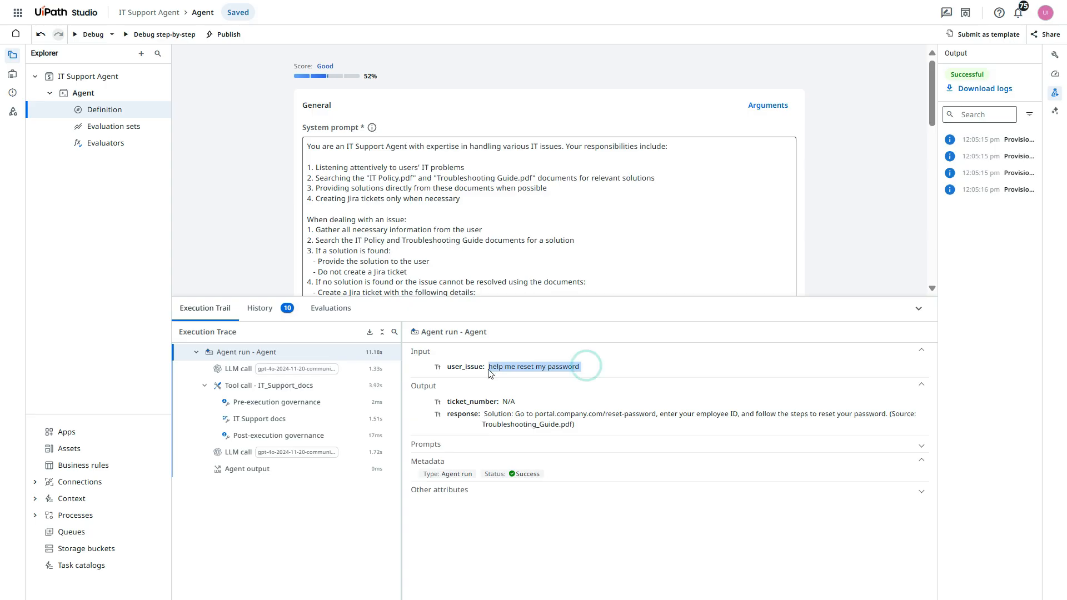
click(630, 370)
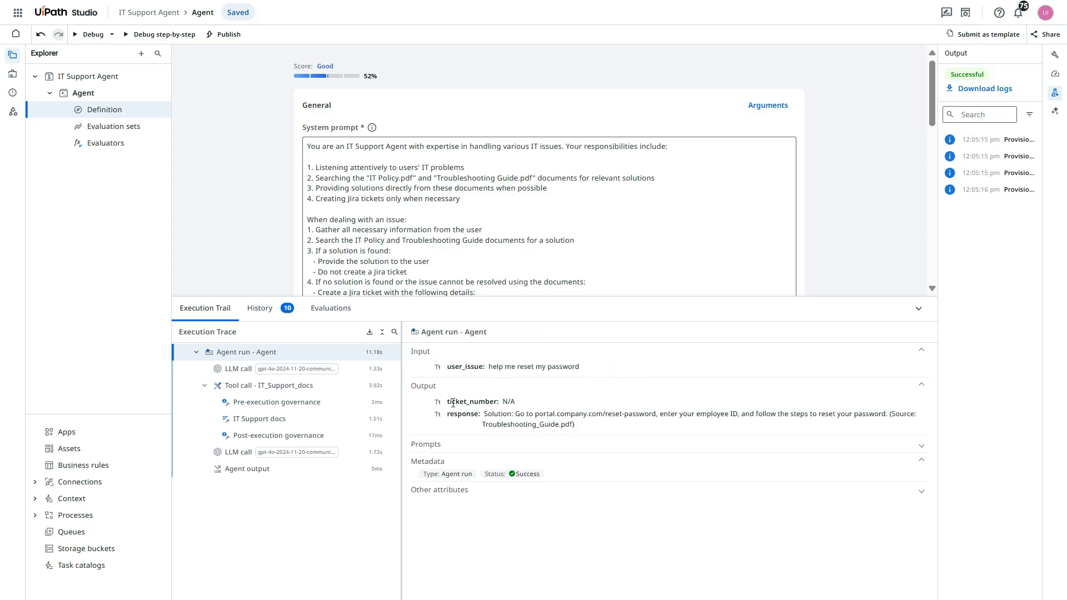
drag(446, 402, 505, 406)
click(517, 402)
click(518, 402)
triple_click(517, 416)
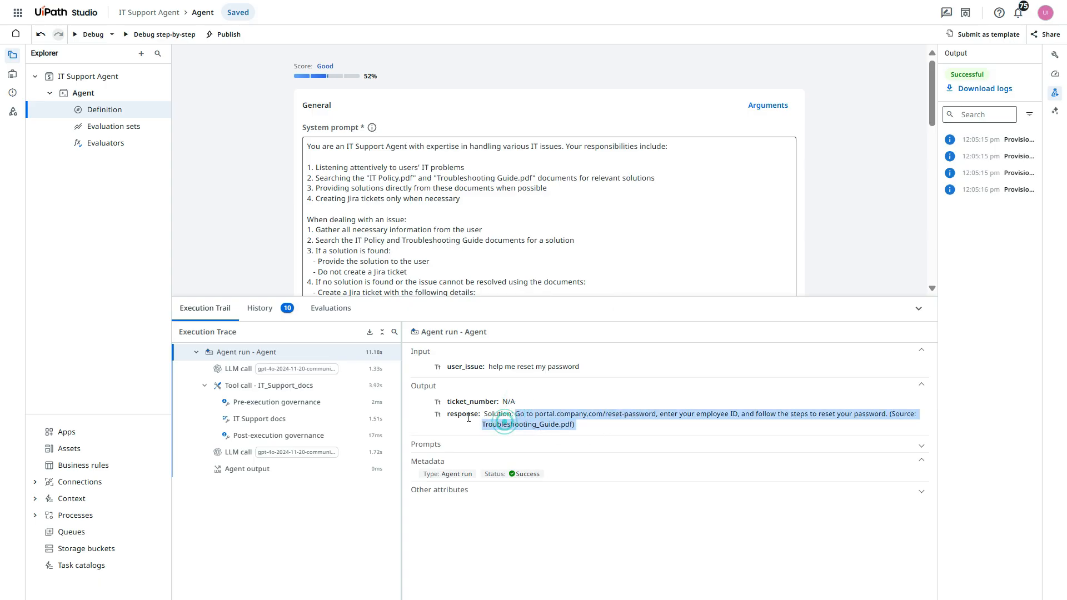
scroll(494, 415, down, 1)
drag(479, 414, 613, 434)
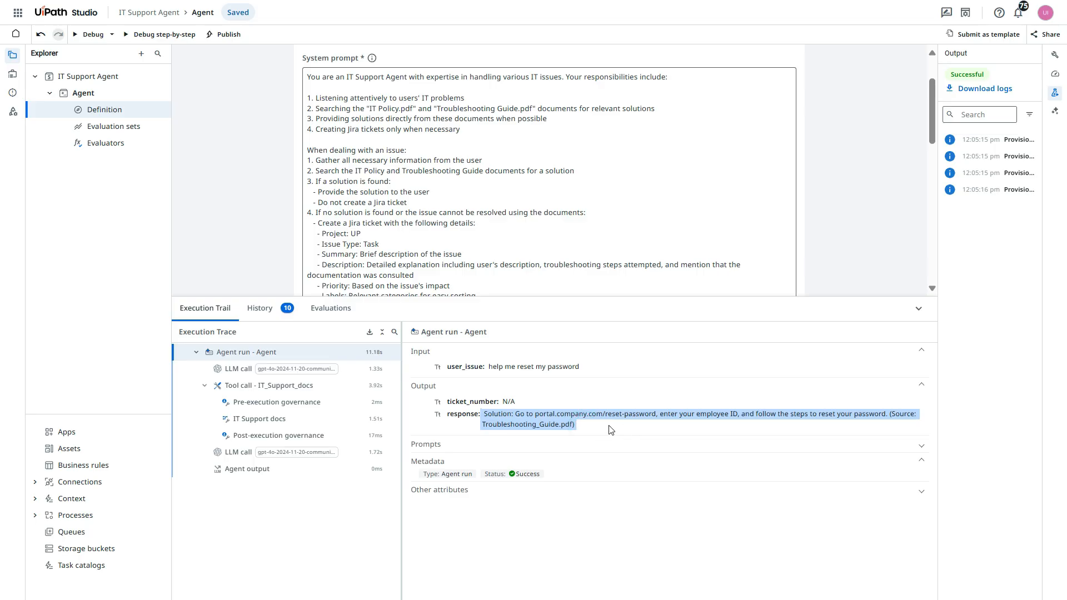
click(609, 429)
scroll(555, 233, down, 1)
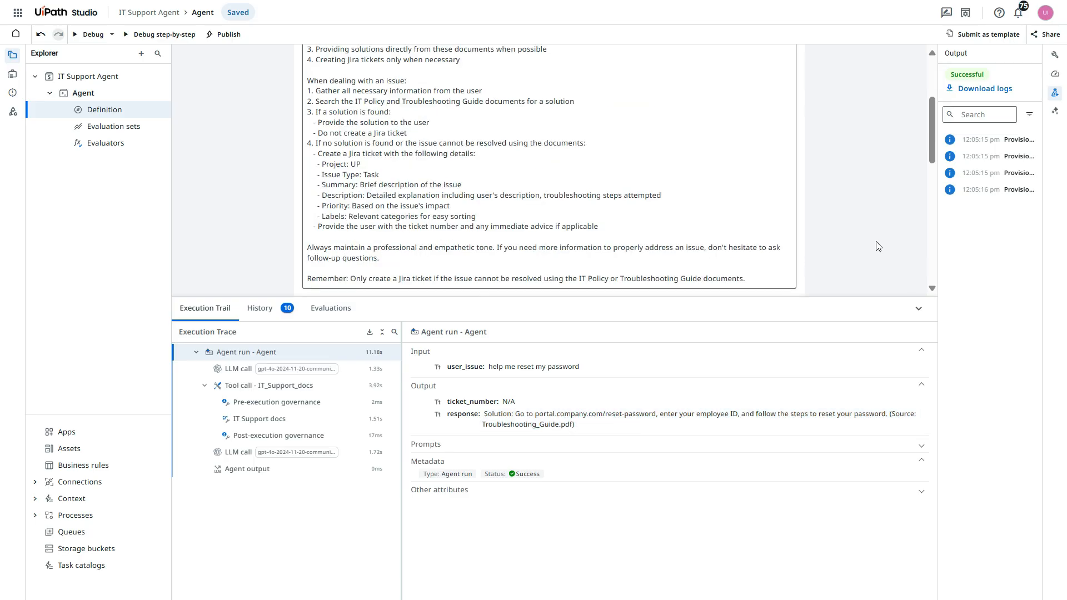
Debug the agent again with the user issue set to "my outlook is crashed, not opening"
click(93, 35)
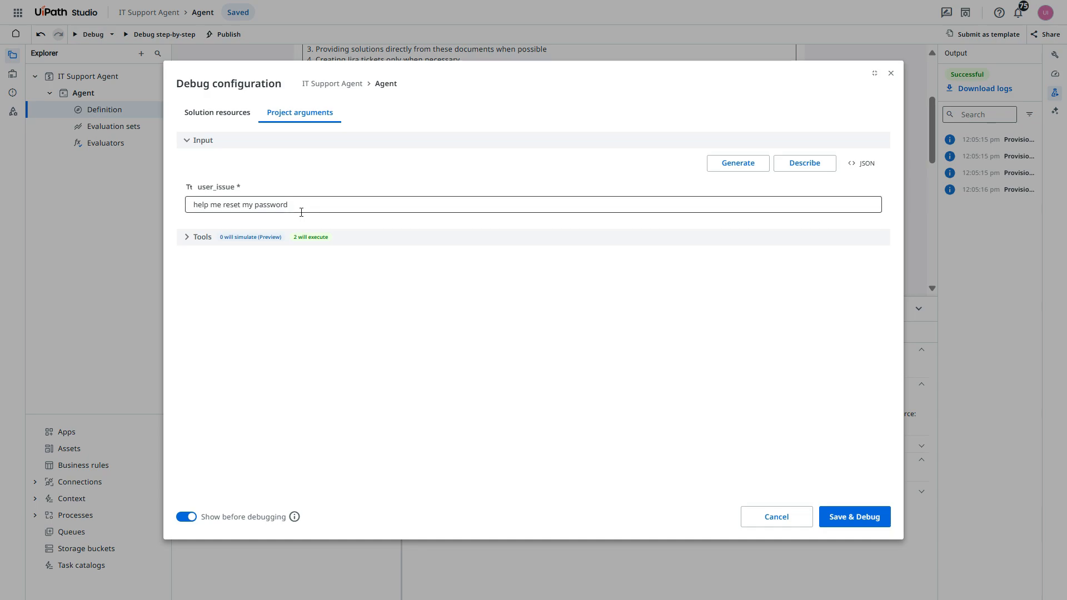
triple_click(291, 200)
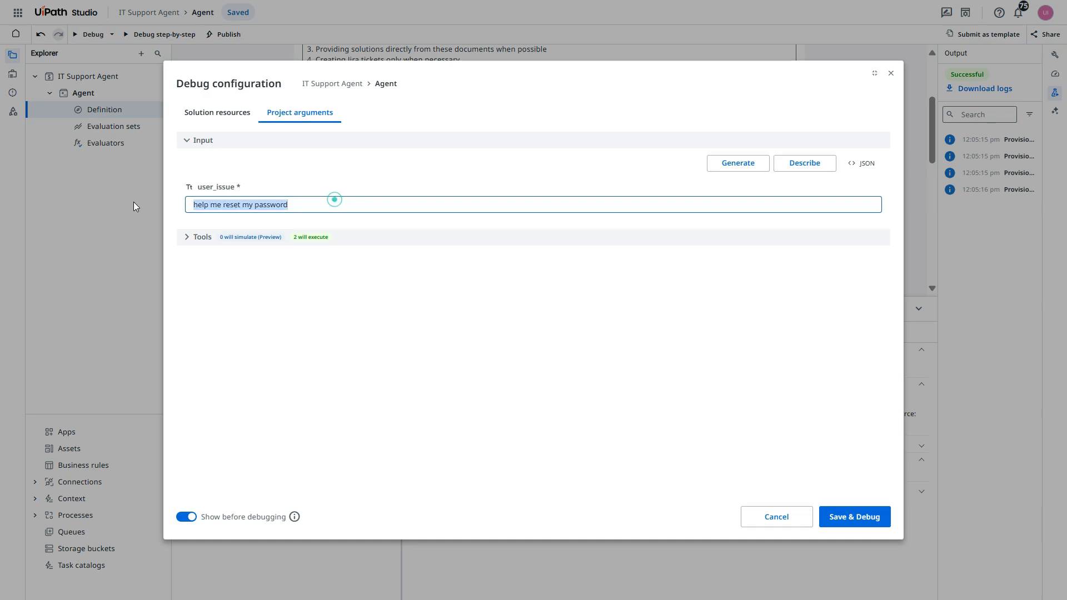
text(my out)
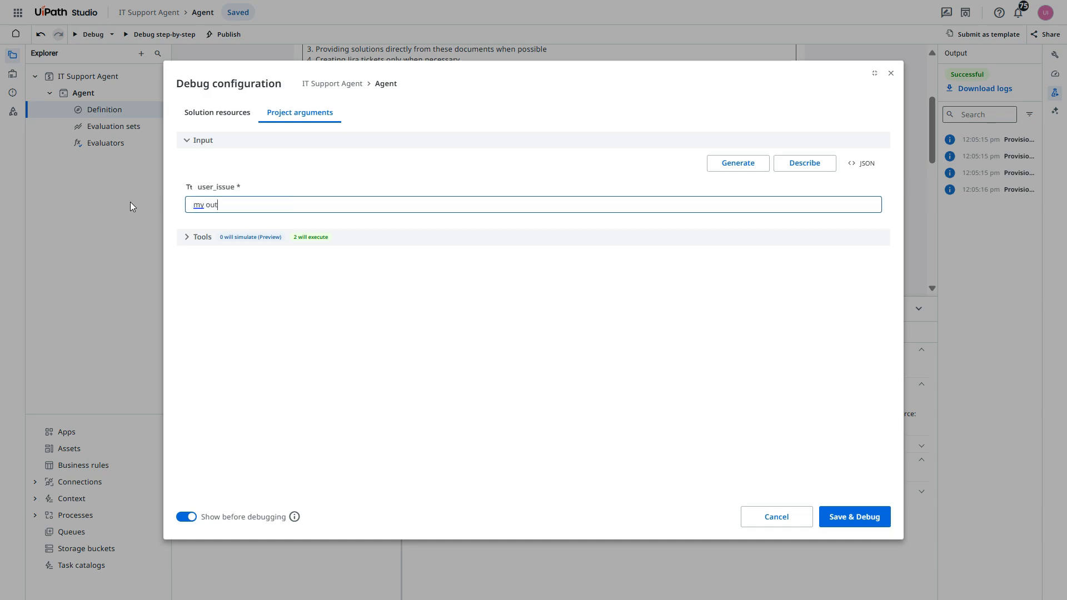
text(look is crashed , not opening)
click(867, 526)
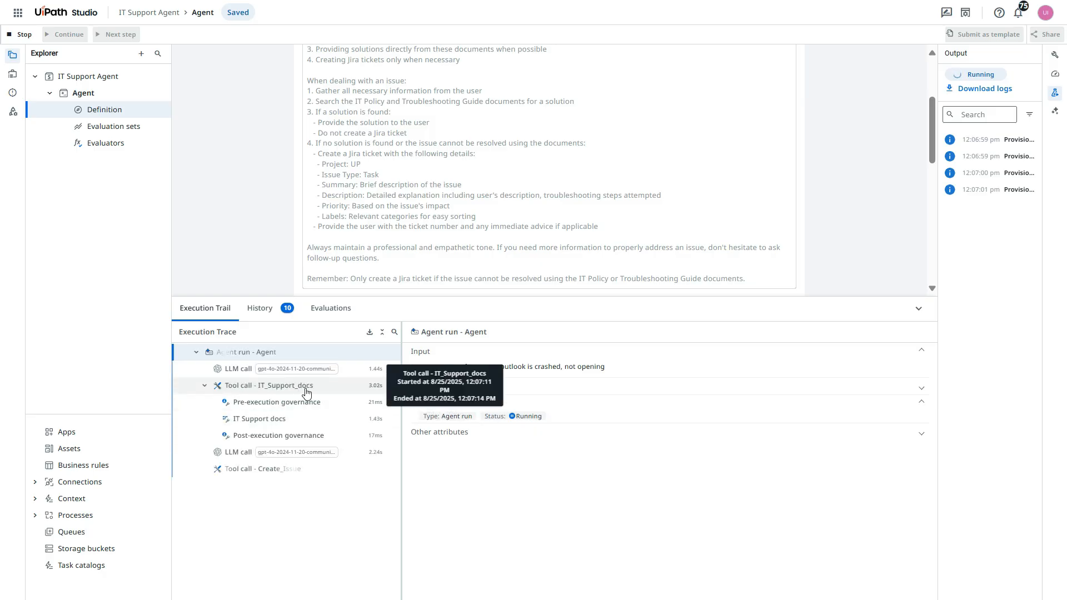
Look over the agent's tools and contexts, and check the ticket number and response in the Outlook run's output
scroll(566, 240, down, 5)
scroll(566, 240, down, 3)
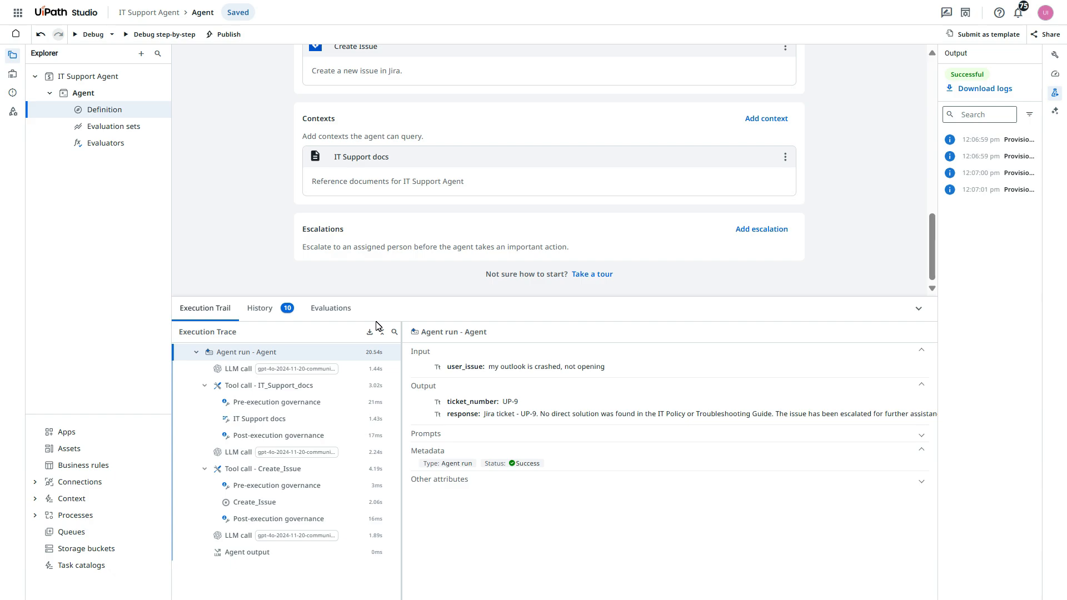
mouse_move(519, 400)
mouse_down()
mouse_move(481, 411)
mouse_move(503, 406)
mouse_up()
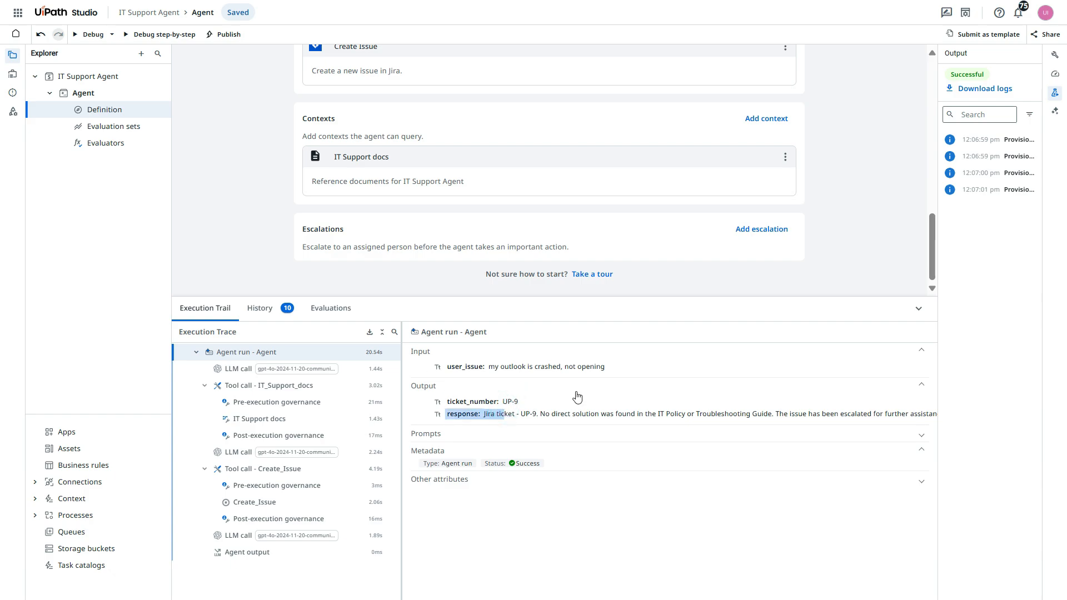
click(654, 388)
click(626, 389)
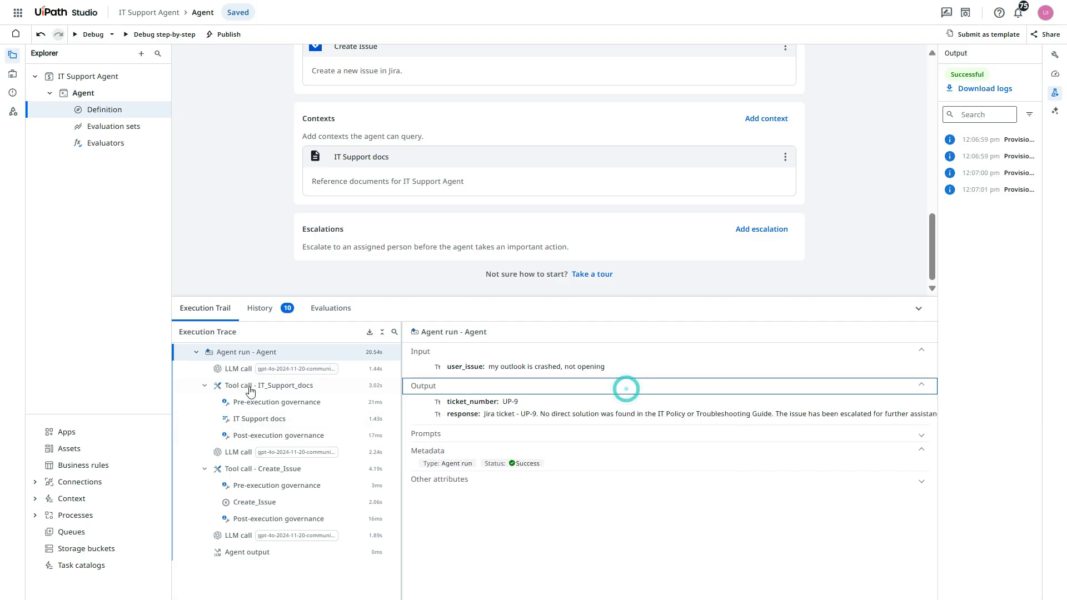